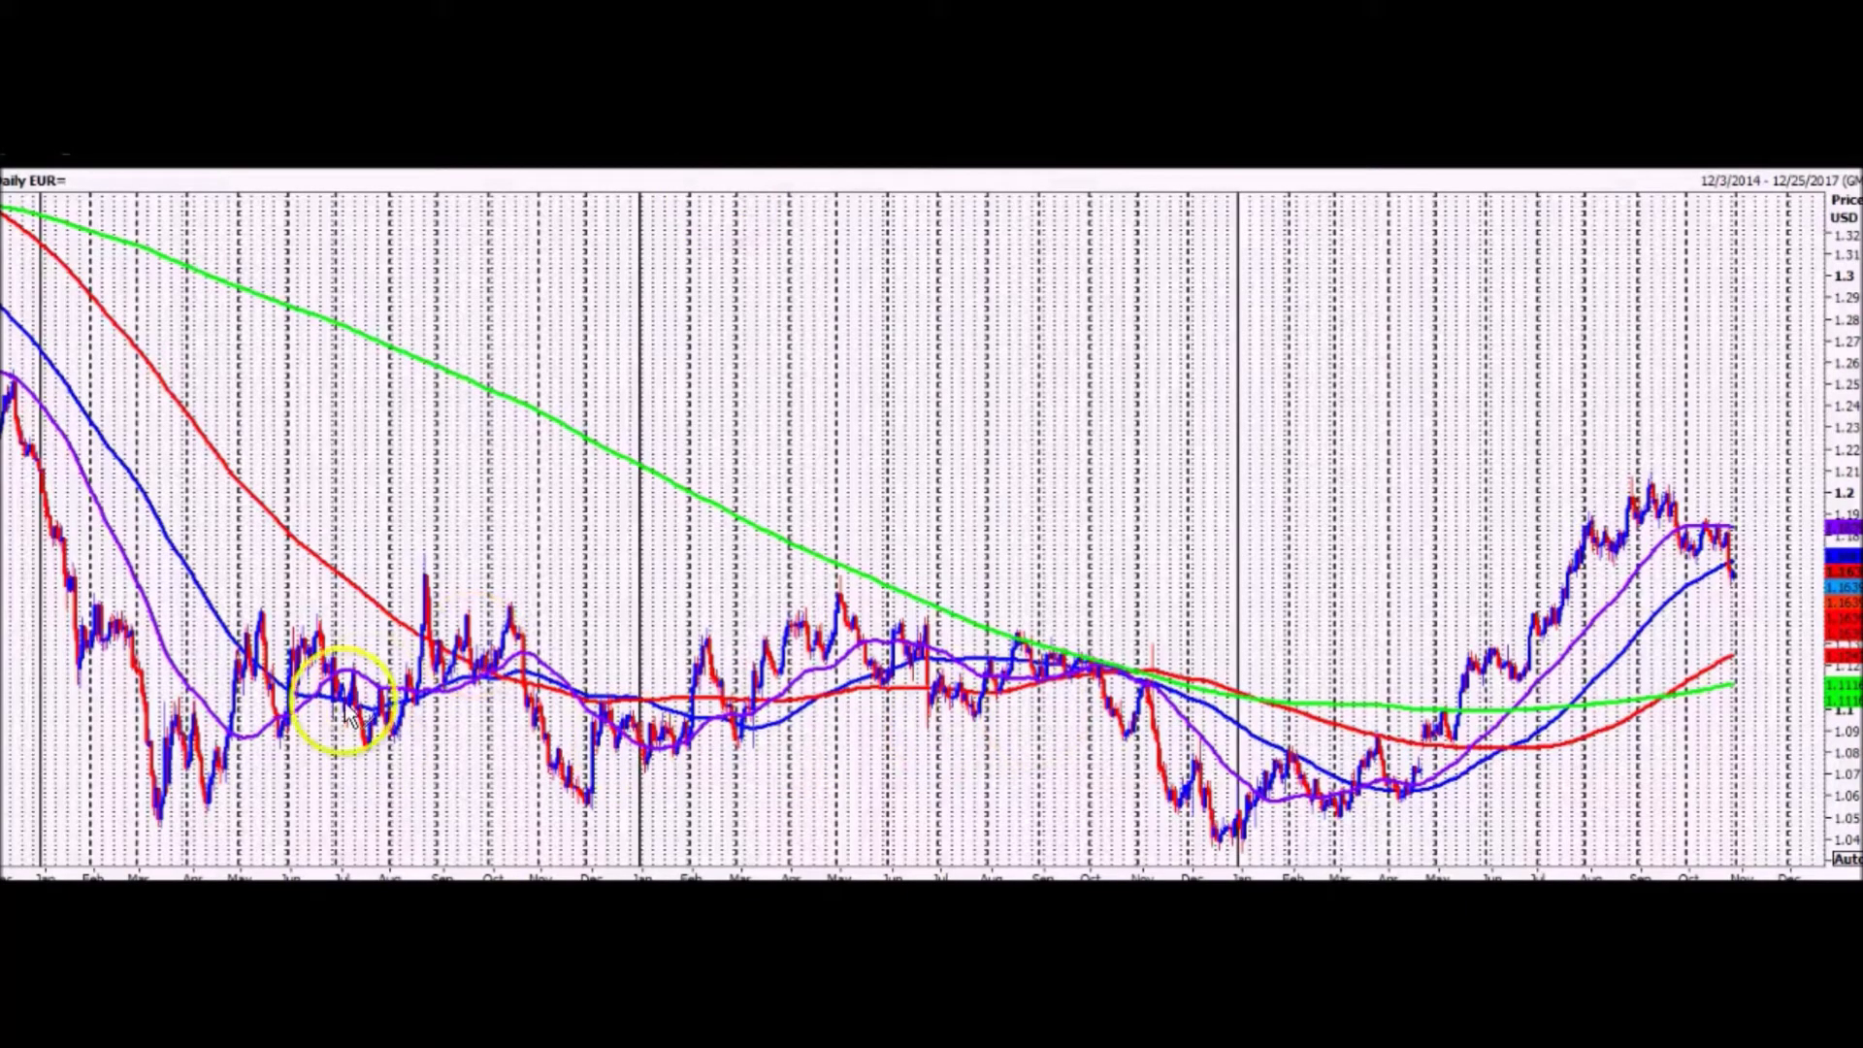
# Step: Draw a trial Fibonacci retracement from the March low to the spike high, then delete it
pyautogui.moveTo(163, 833)
pyautogui.mouseDown()
pyautogui.moveTo(302, 709)
pyautogui.moveTo(427, 552)
pyautogui.mouseUp()
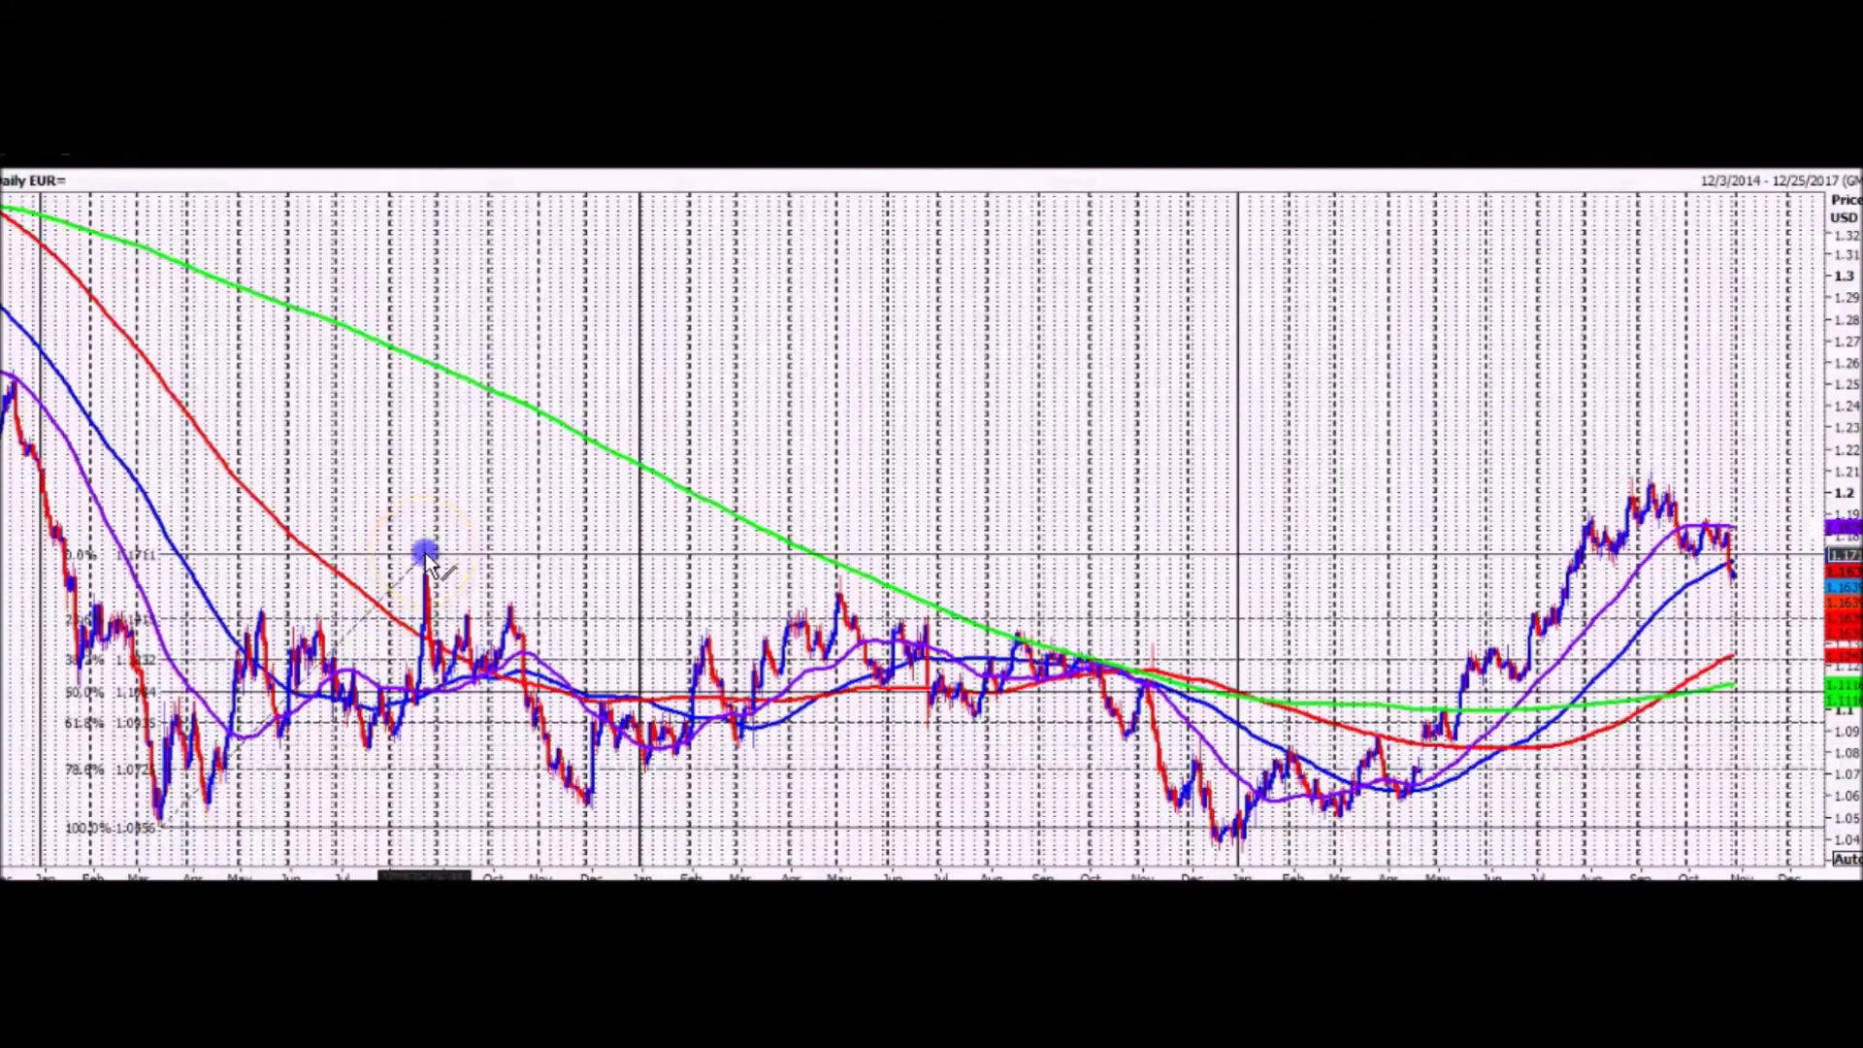
pyautogui.click(437, 811)
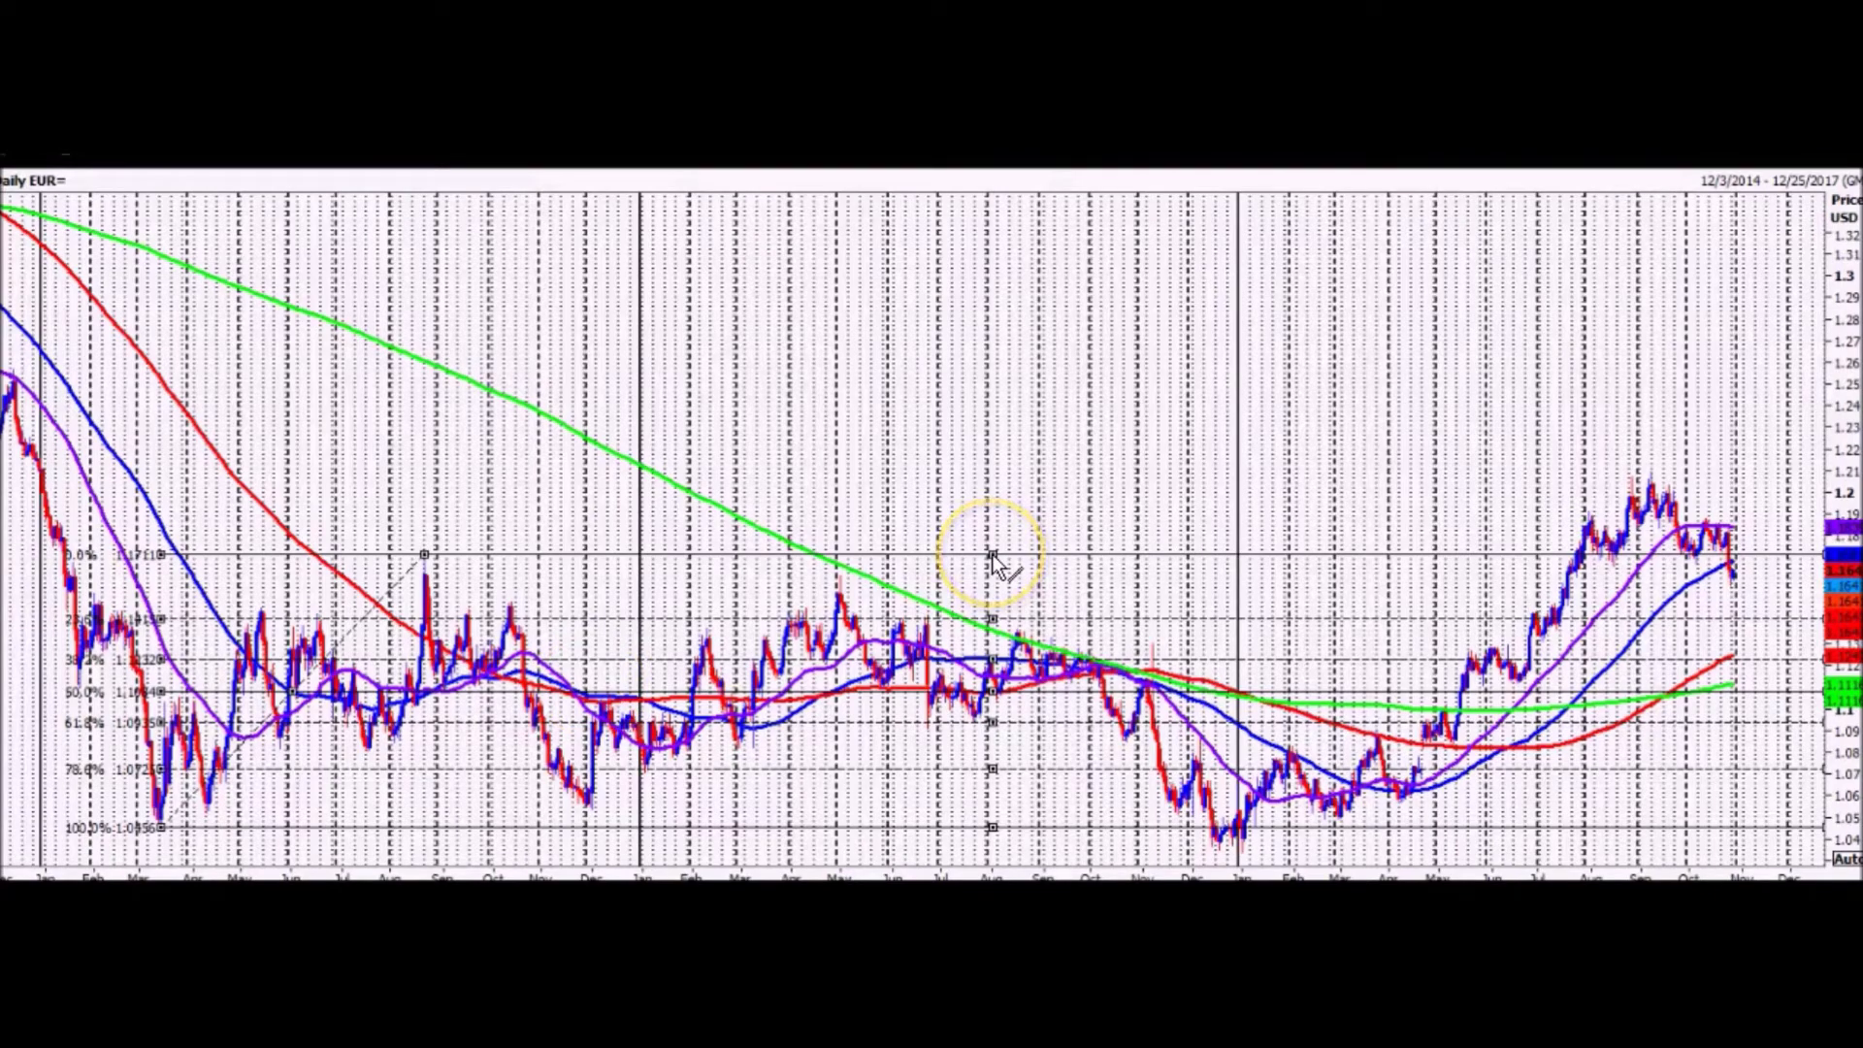
pyautogui.press('Delete')
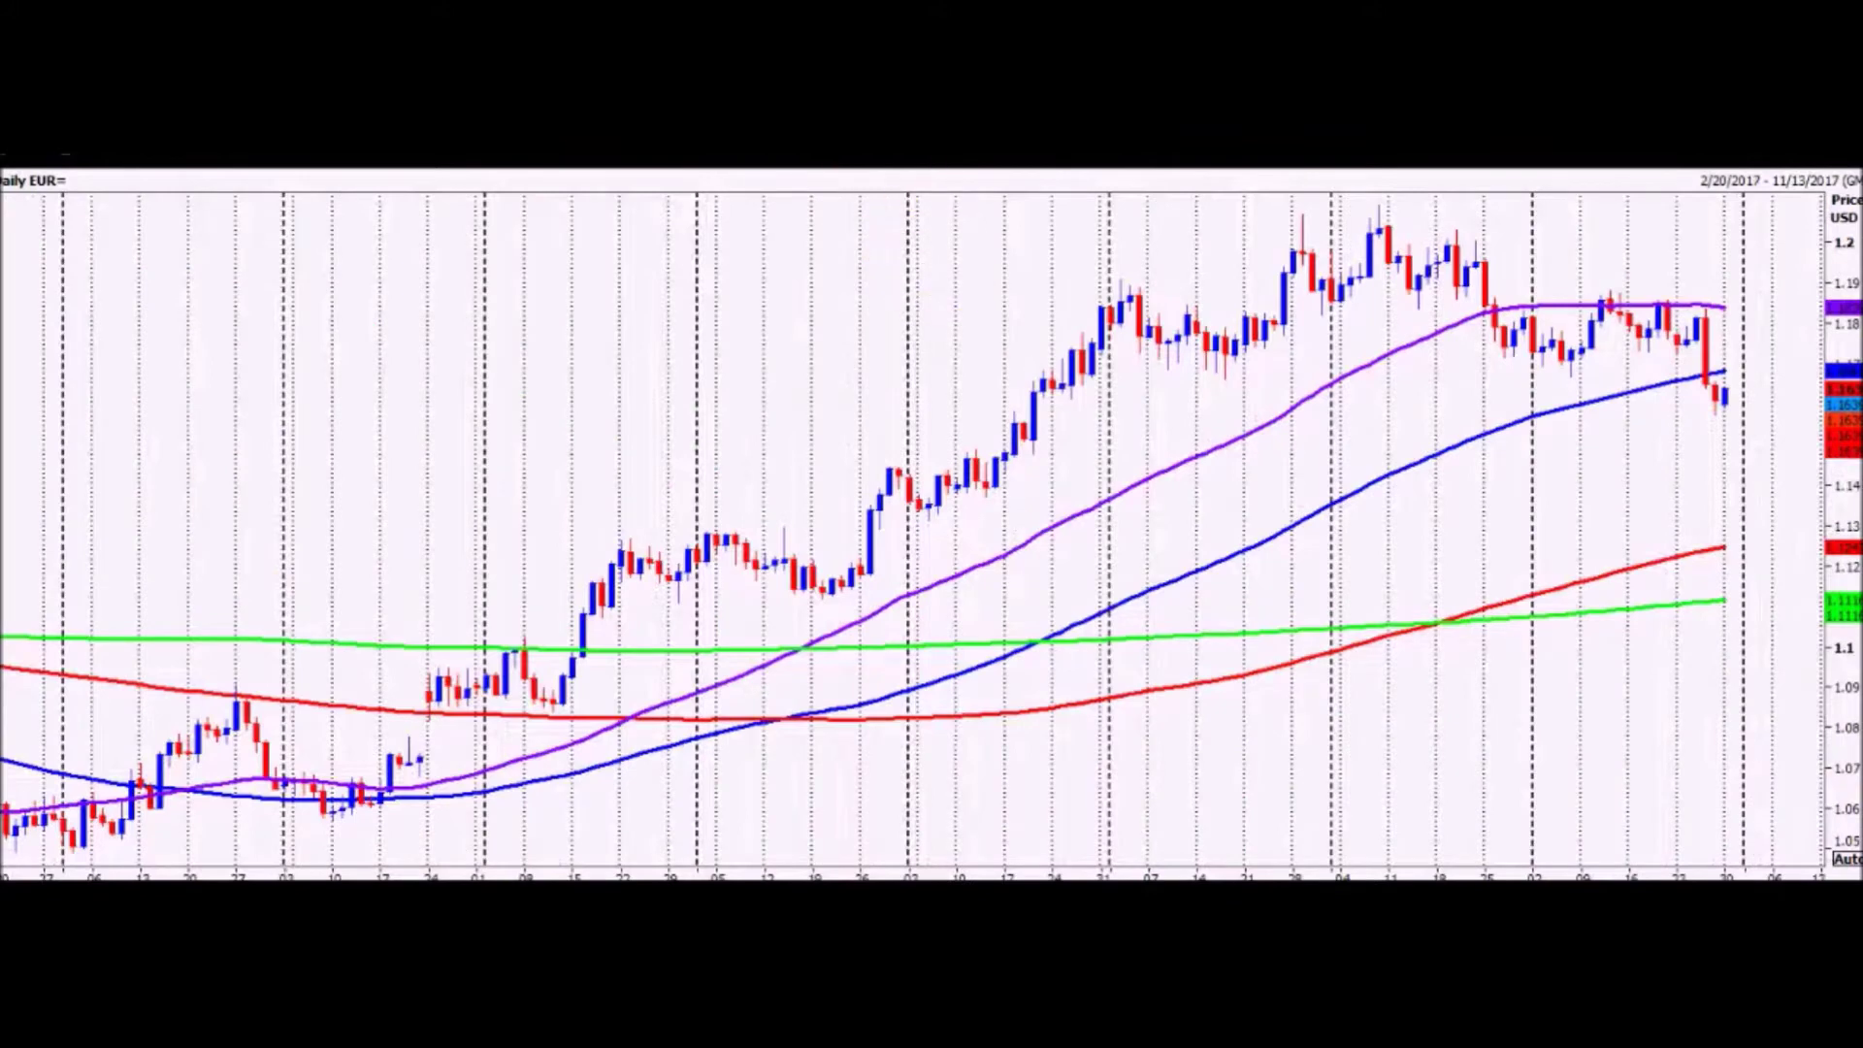
# Step: Zoom the EUR= daily chart out to span 11/28/2016 through 11/16/2017
pyautogui.scroll(-2, 912, 529)
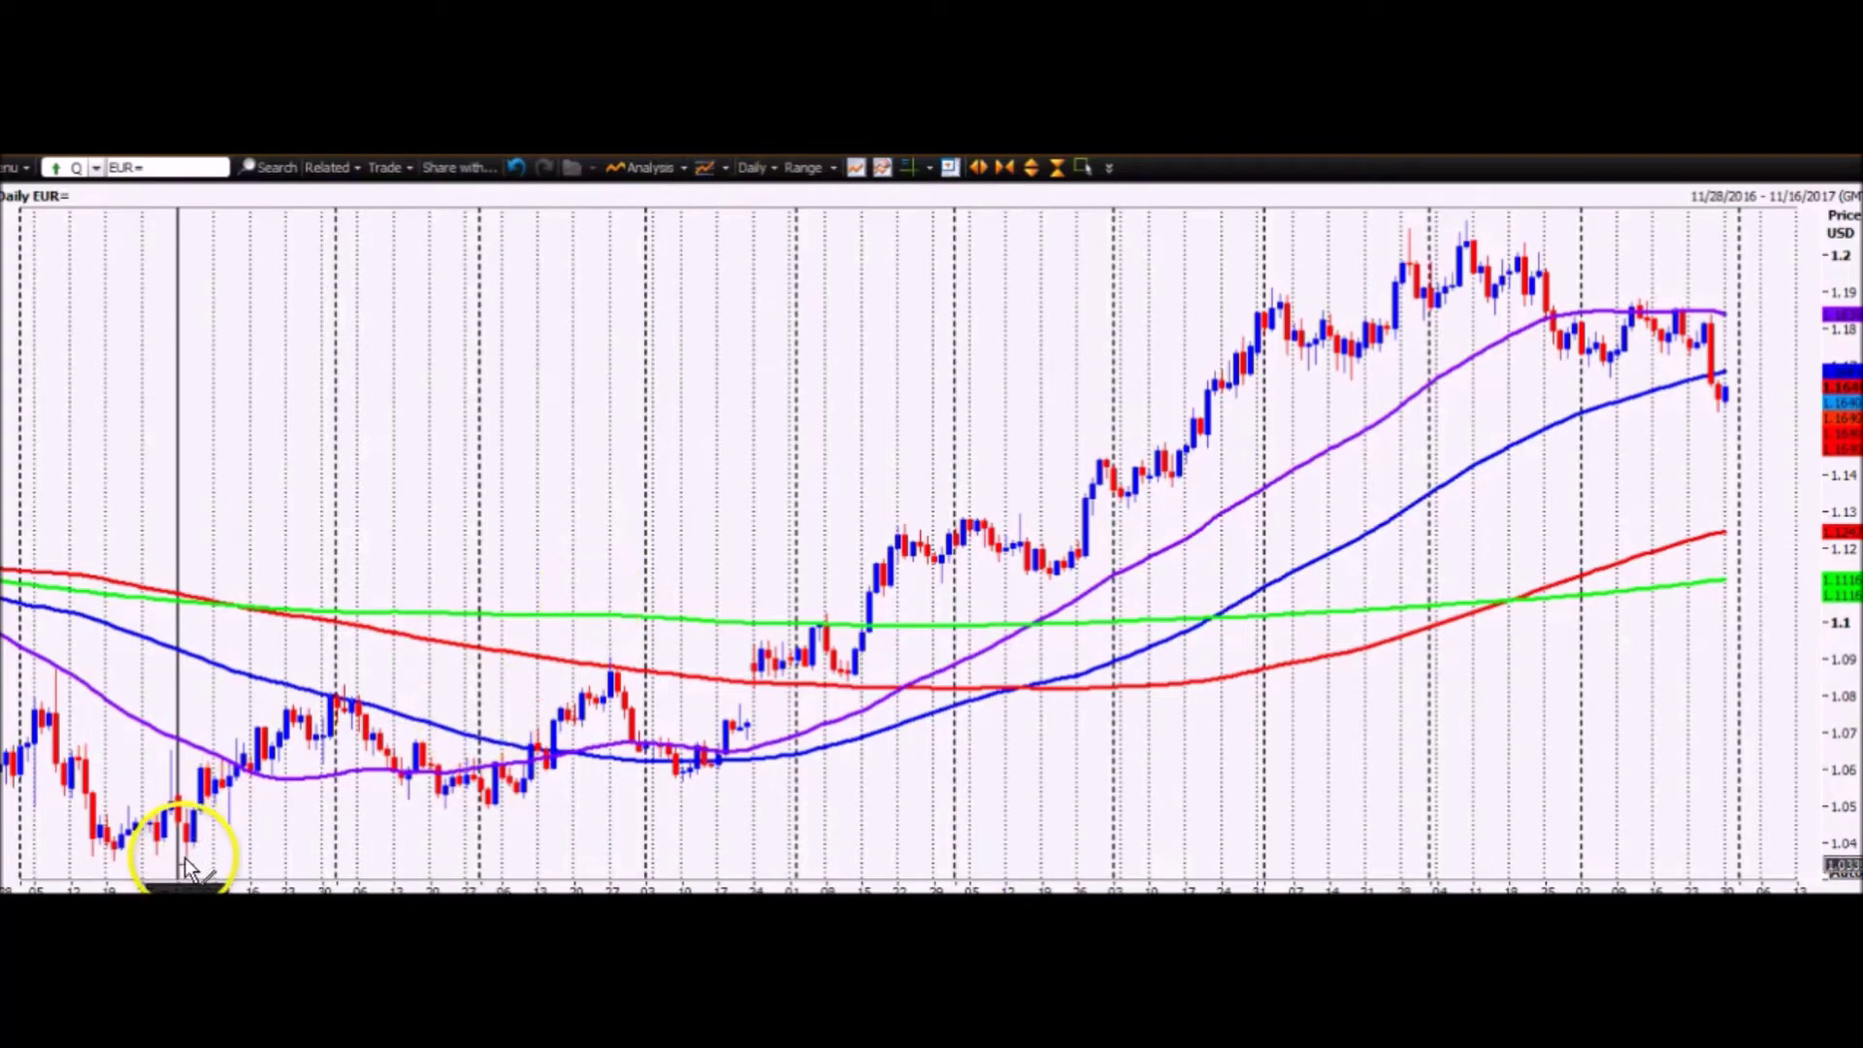
# Step: Draw a Fibonacci retracement from the 1.0339 January low to the 1.0904 spike high, then deselect it
pyautogui.moveTo(184, 857); pyautogui.dragTo(609, 647)
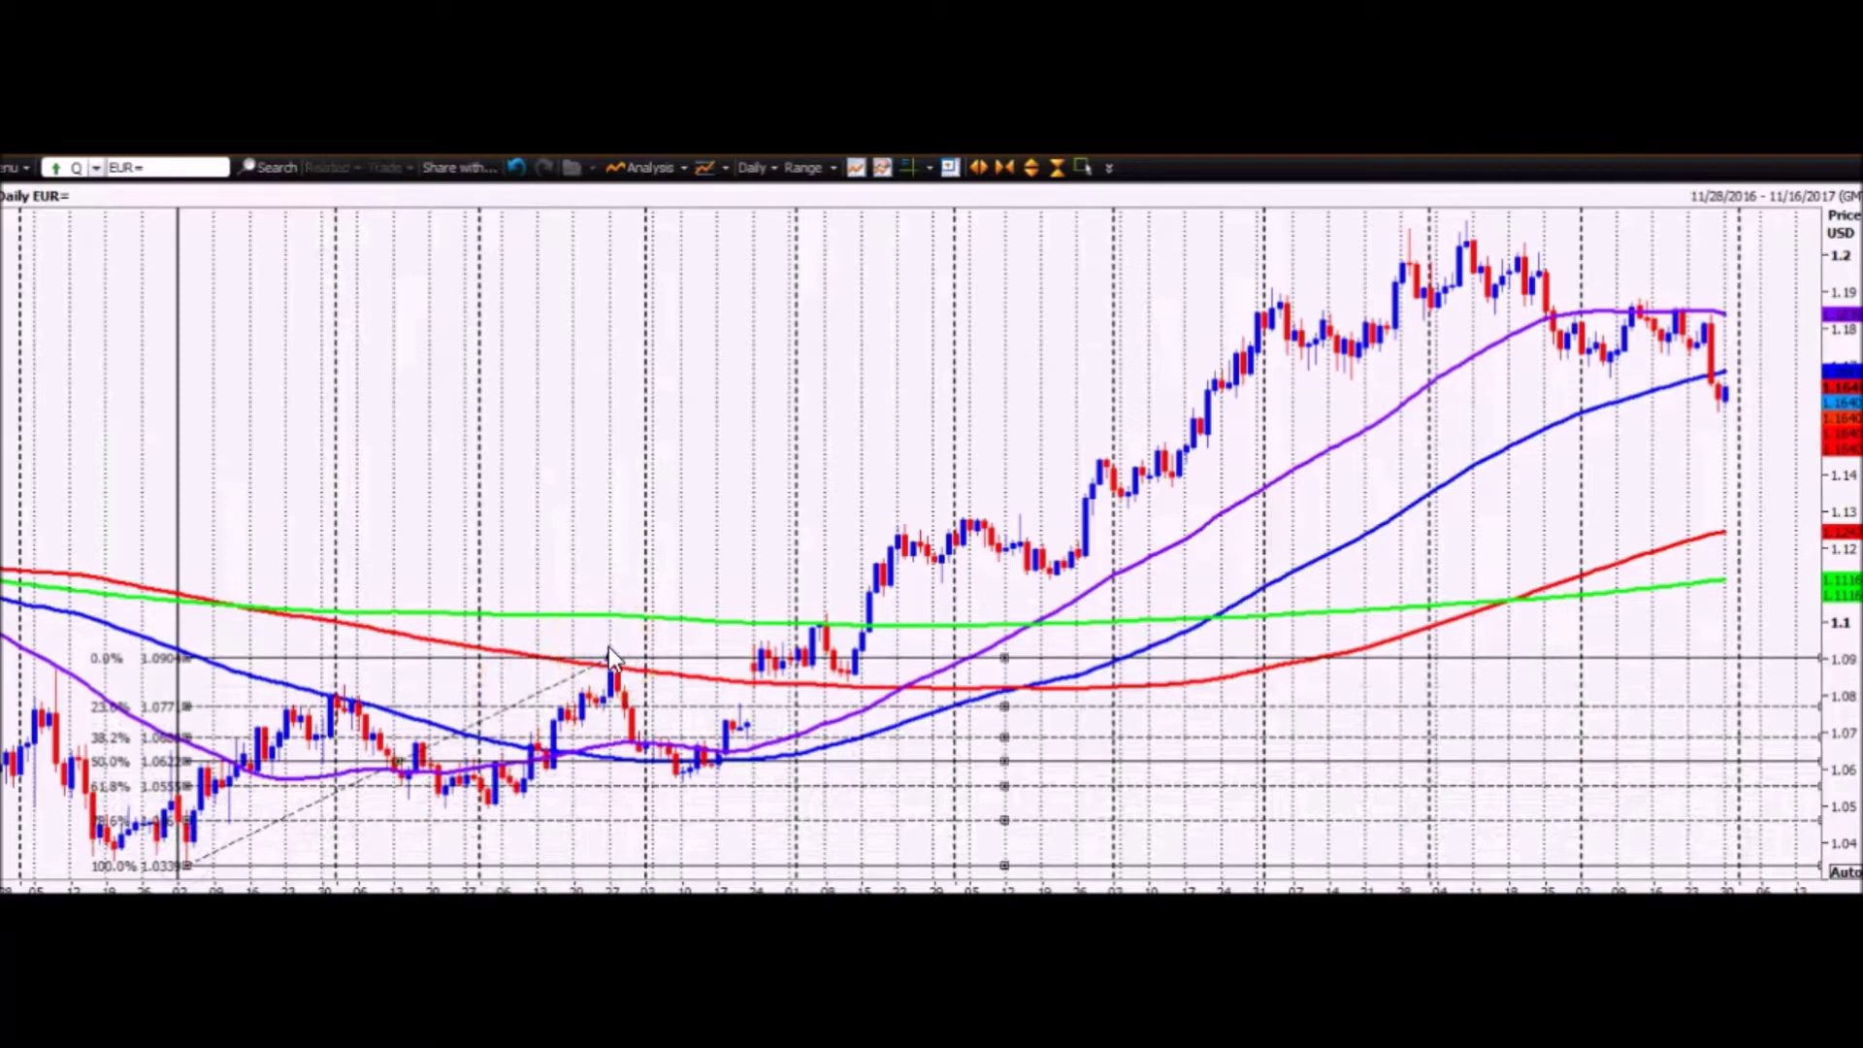
pyautogui.click(609, 648)
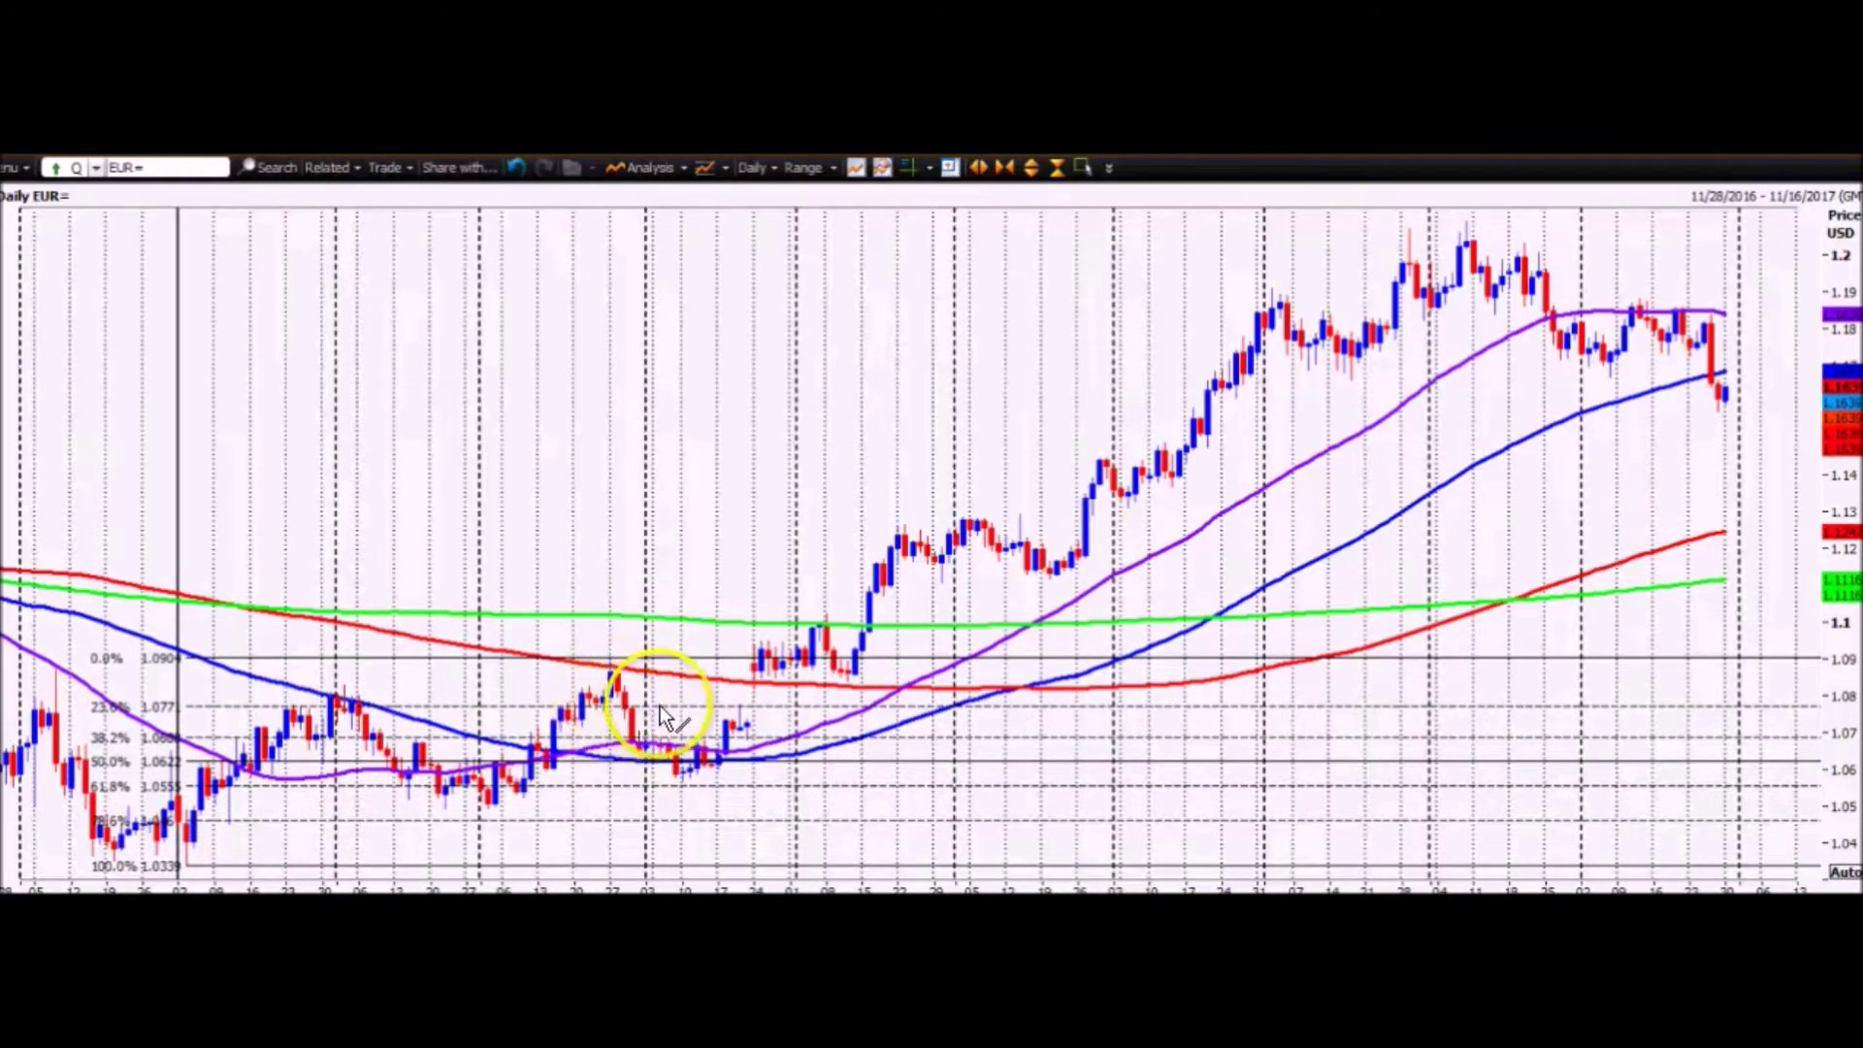
pyautogui.moveTo(659, 706)
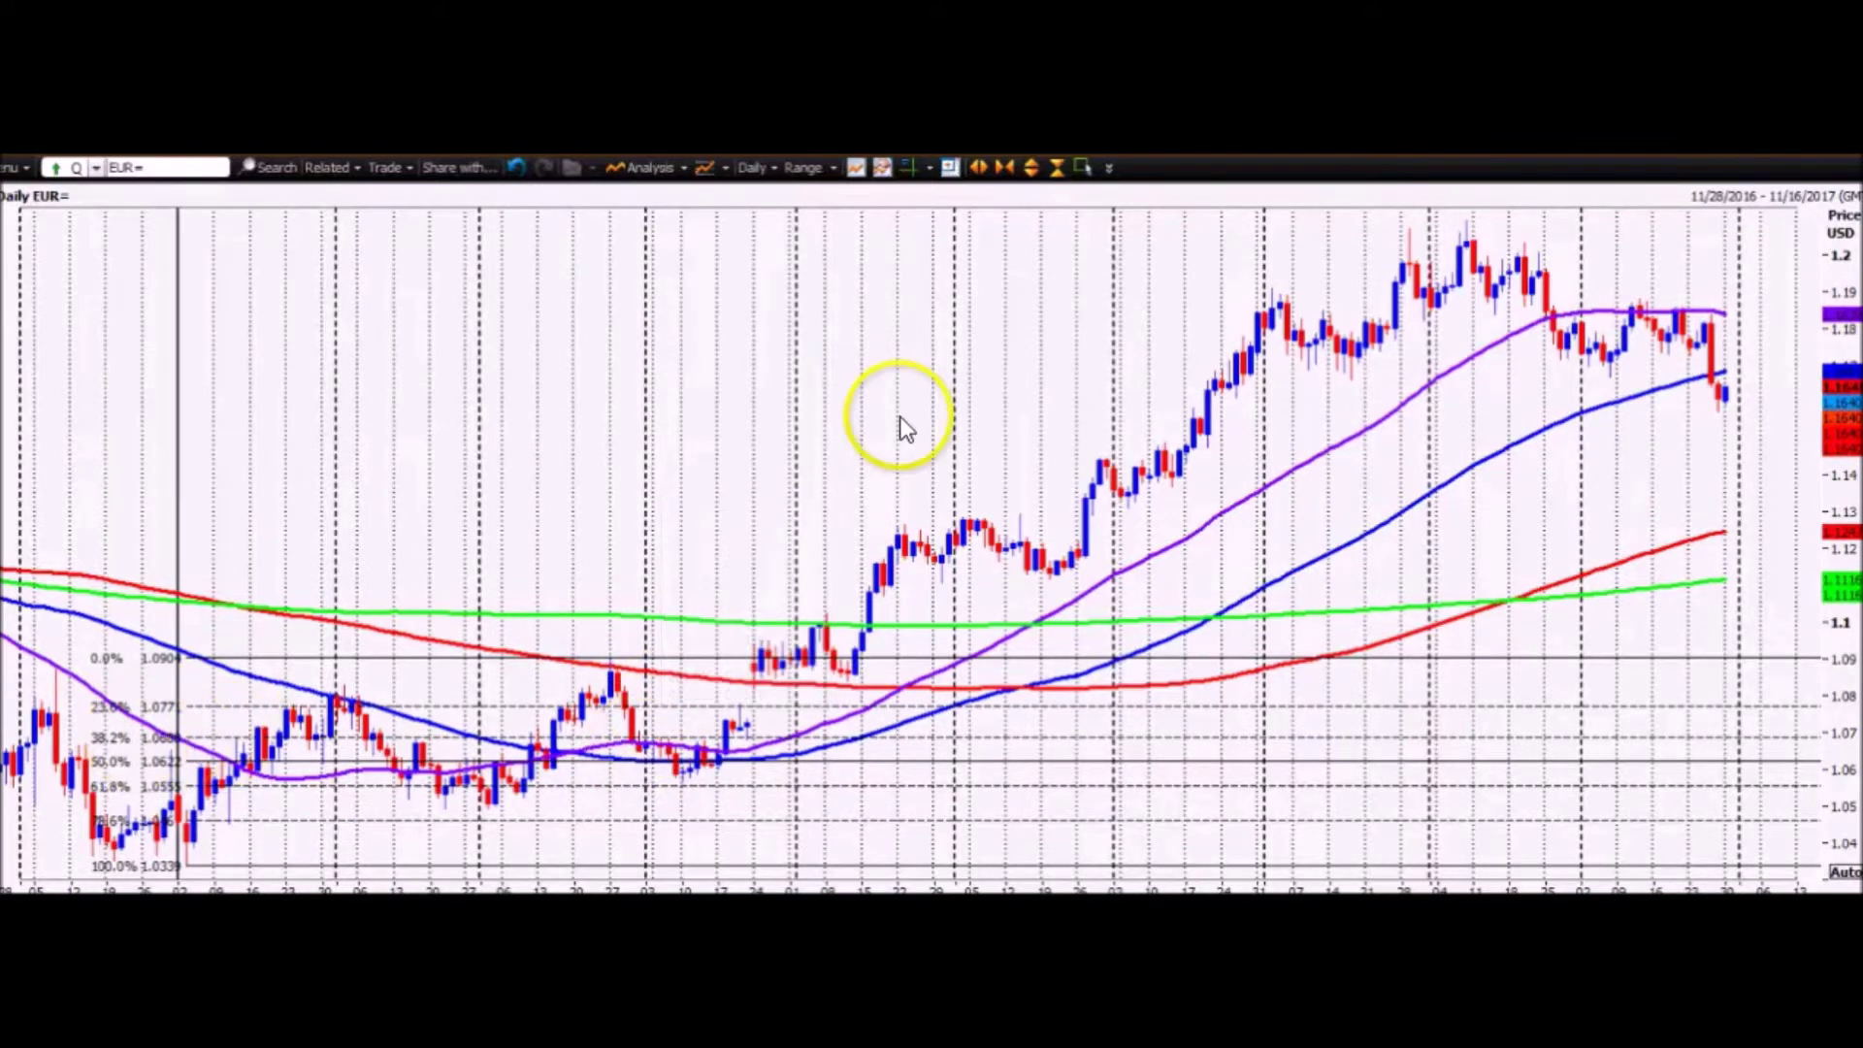
# Step: Zoom in and shift toward earlier dates until the chart frames 12/14/2016–5/15/2017
pyautogui.click(975, 171)
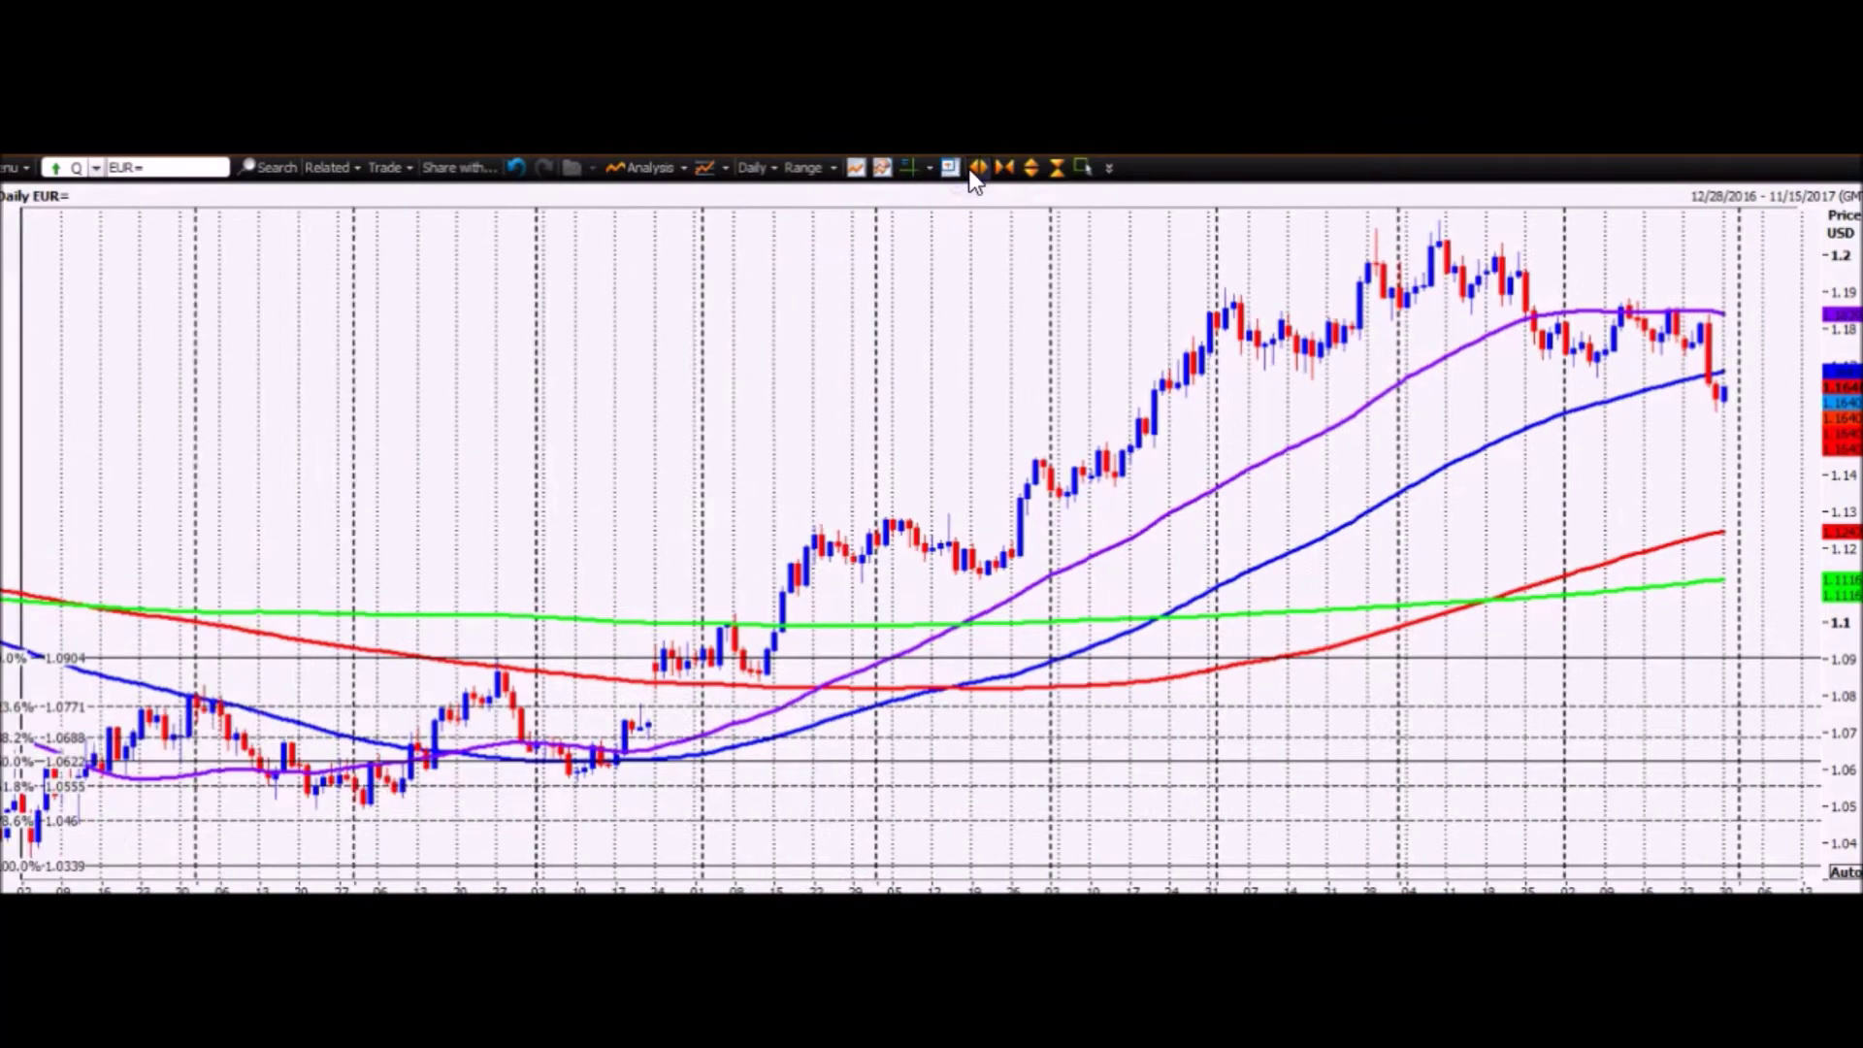
pyautogui.scroll(5, 659, 413)
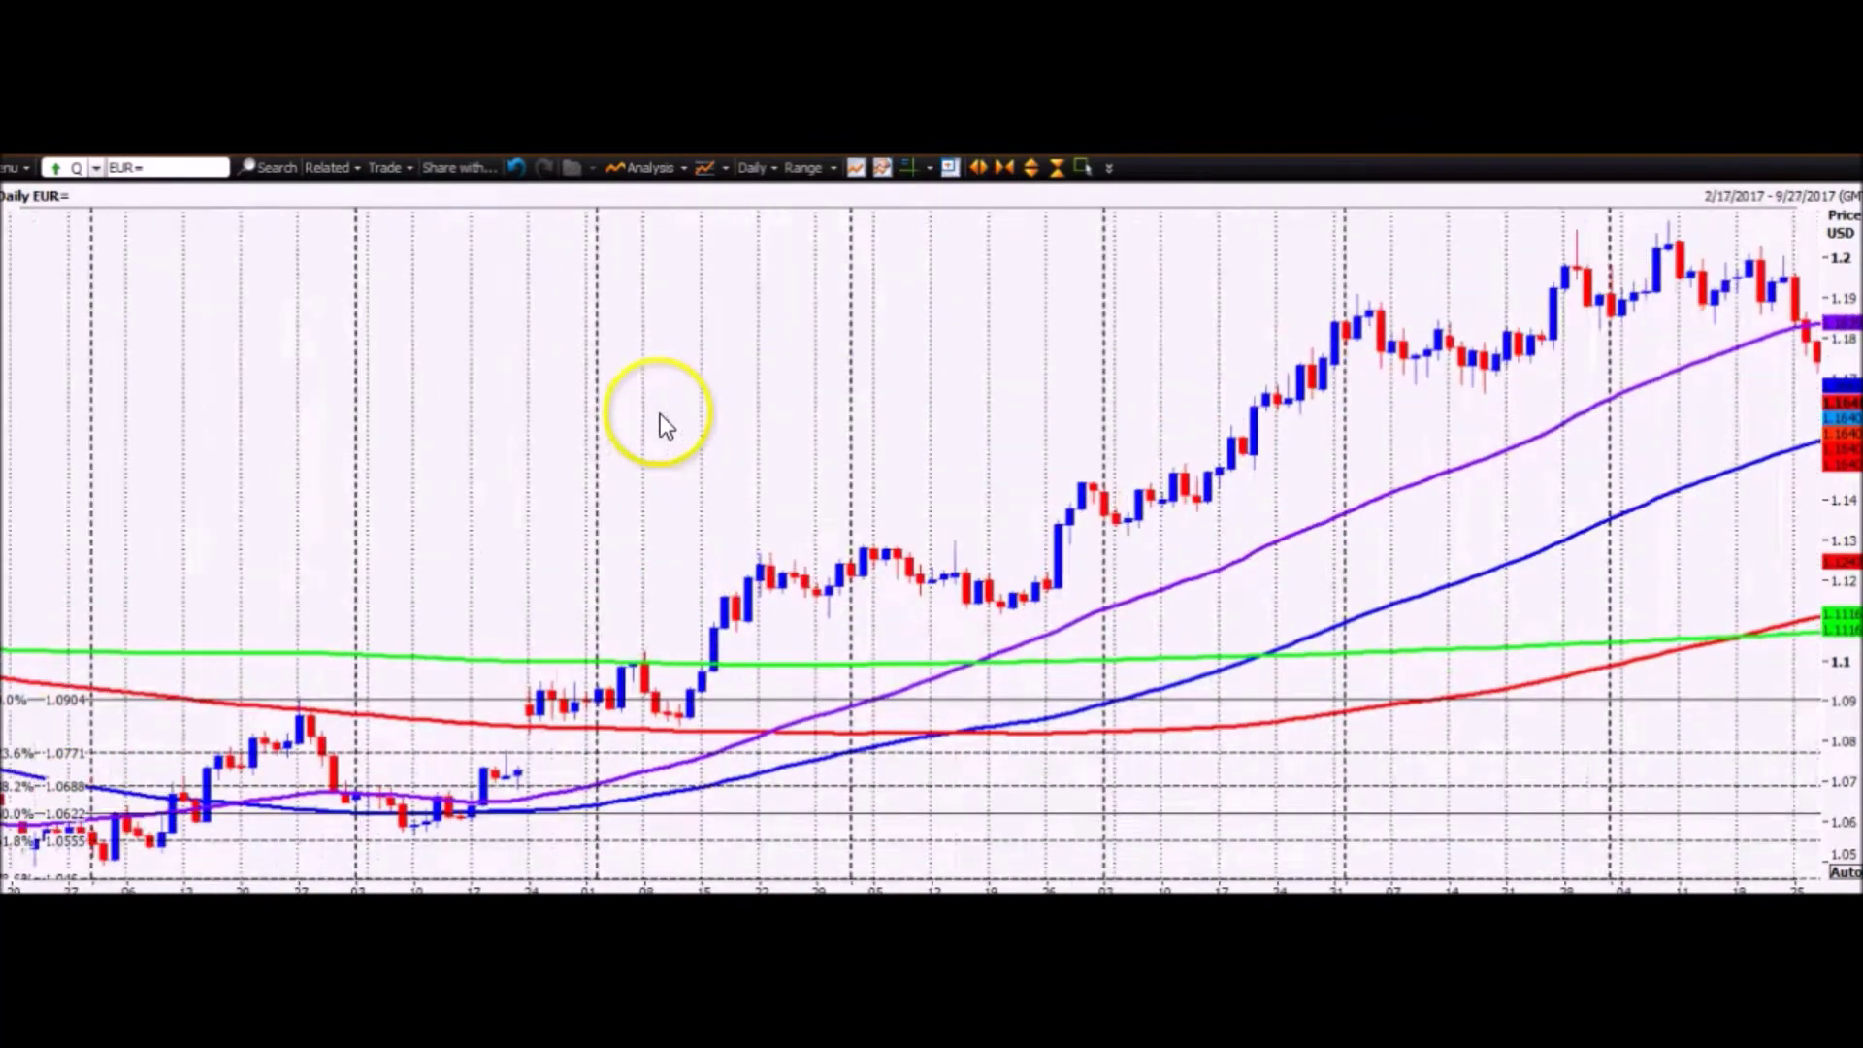
pyautogui.scroll(8, 660, 414)
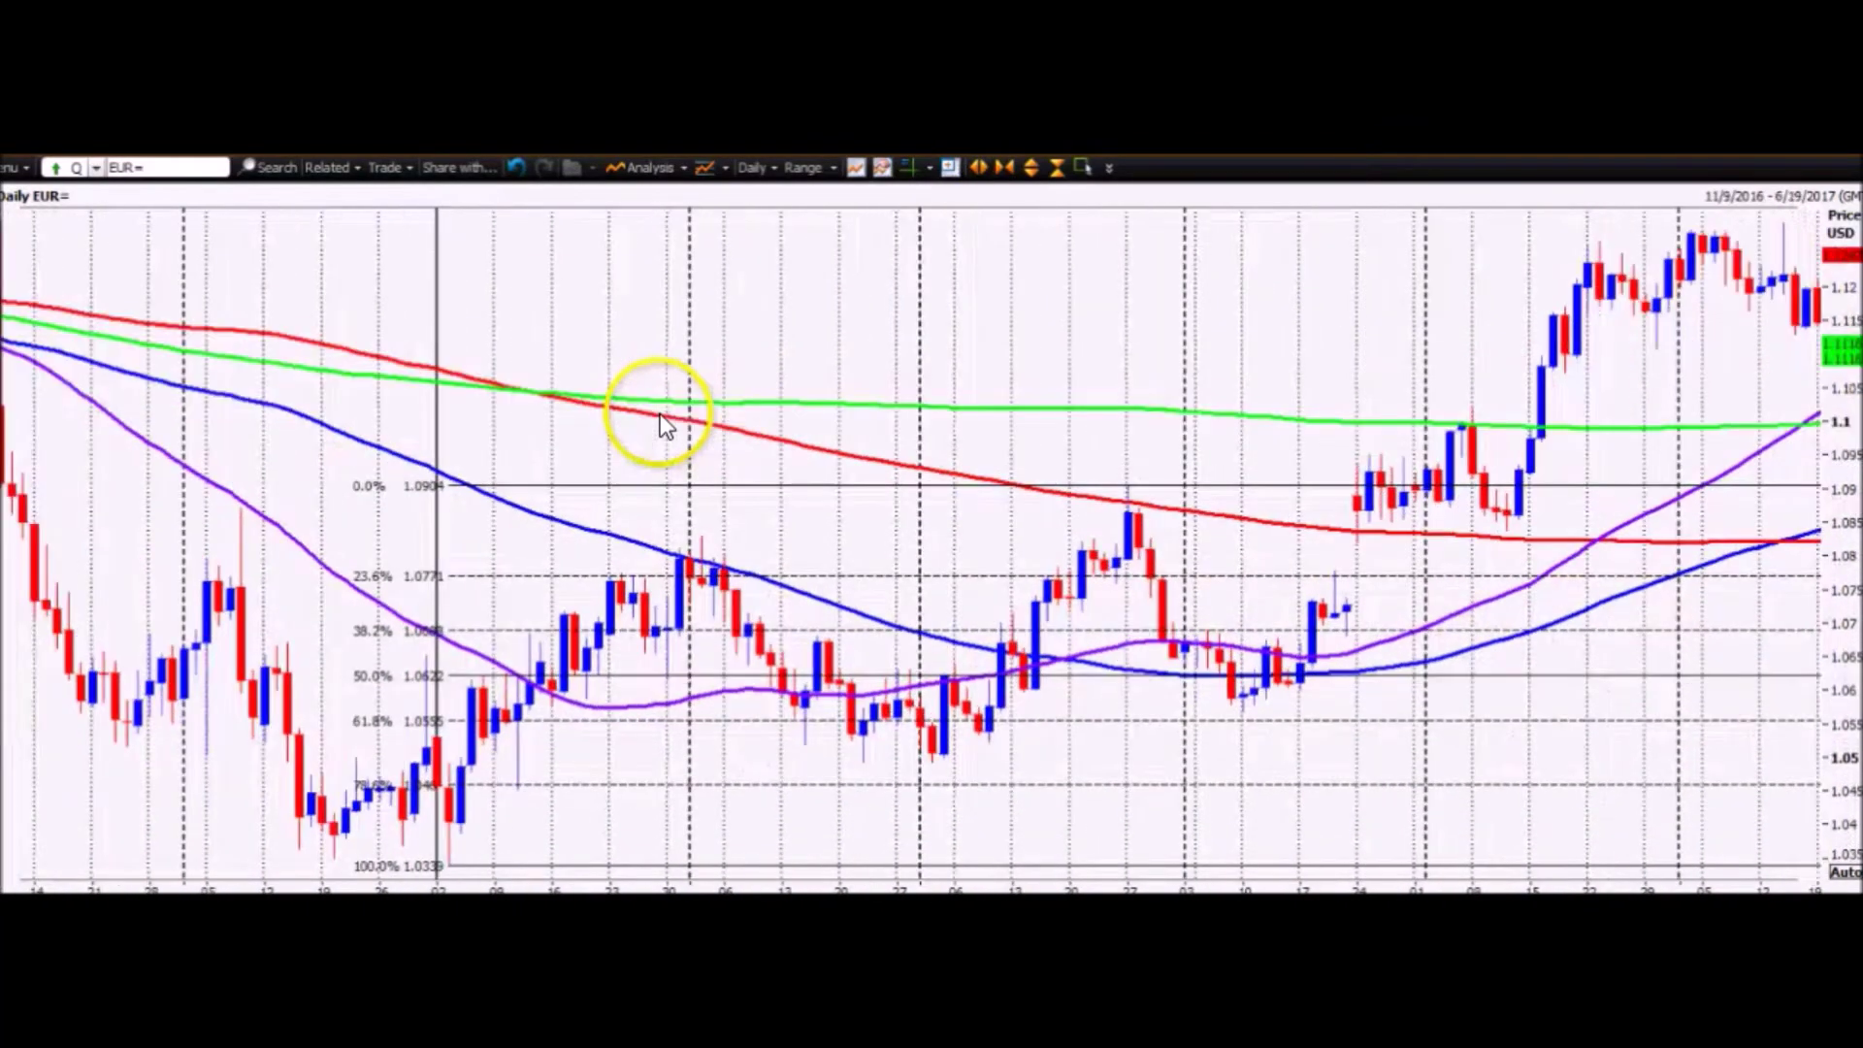
pyautogui.click(979, 170)
pyautogui.click(980, 170)
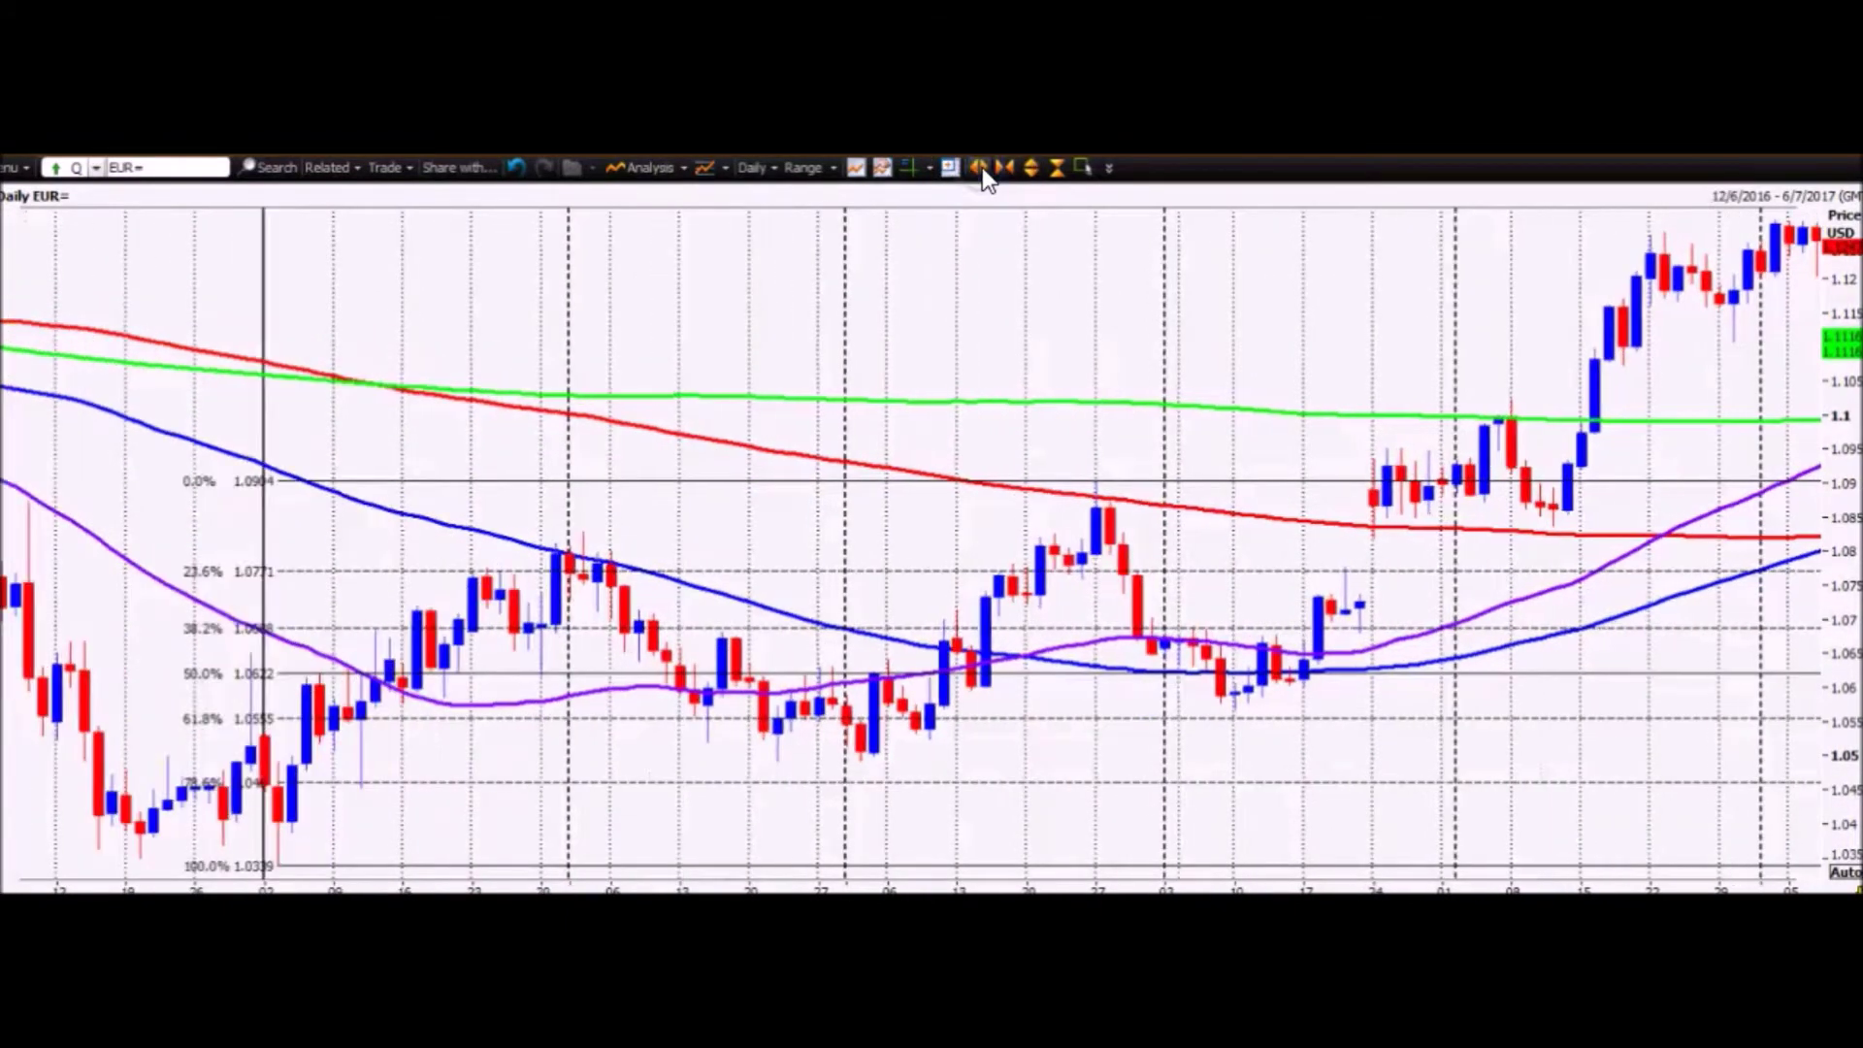
pyautogui.click(983, 176)
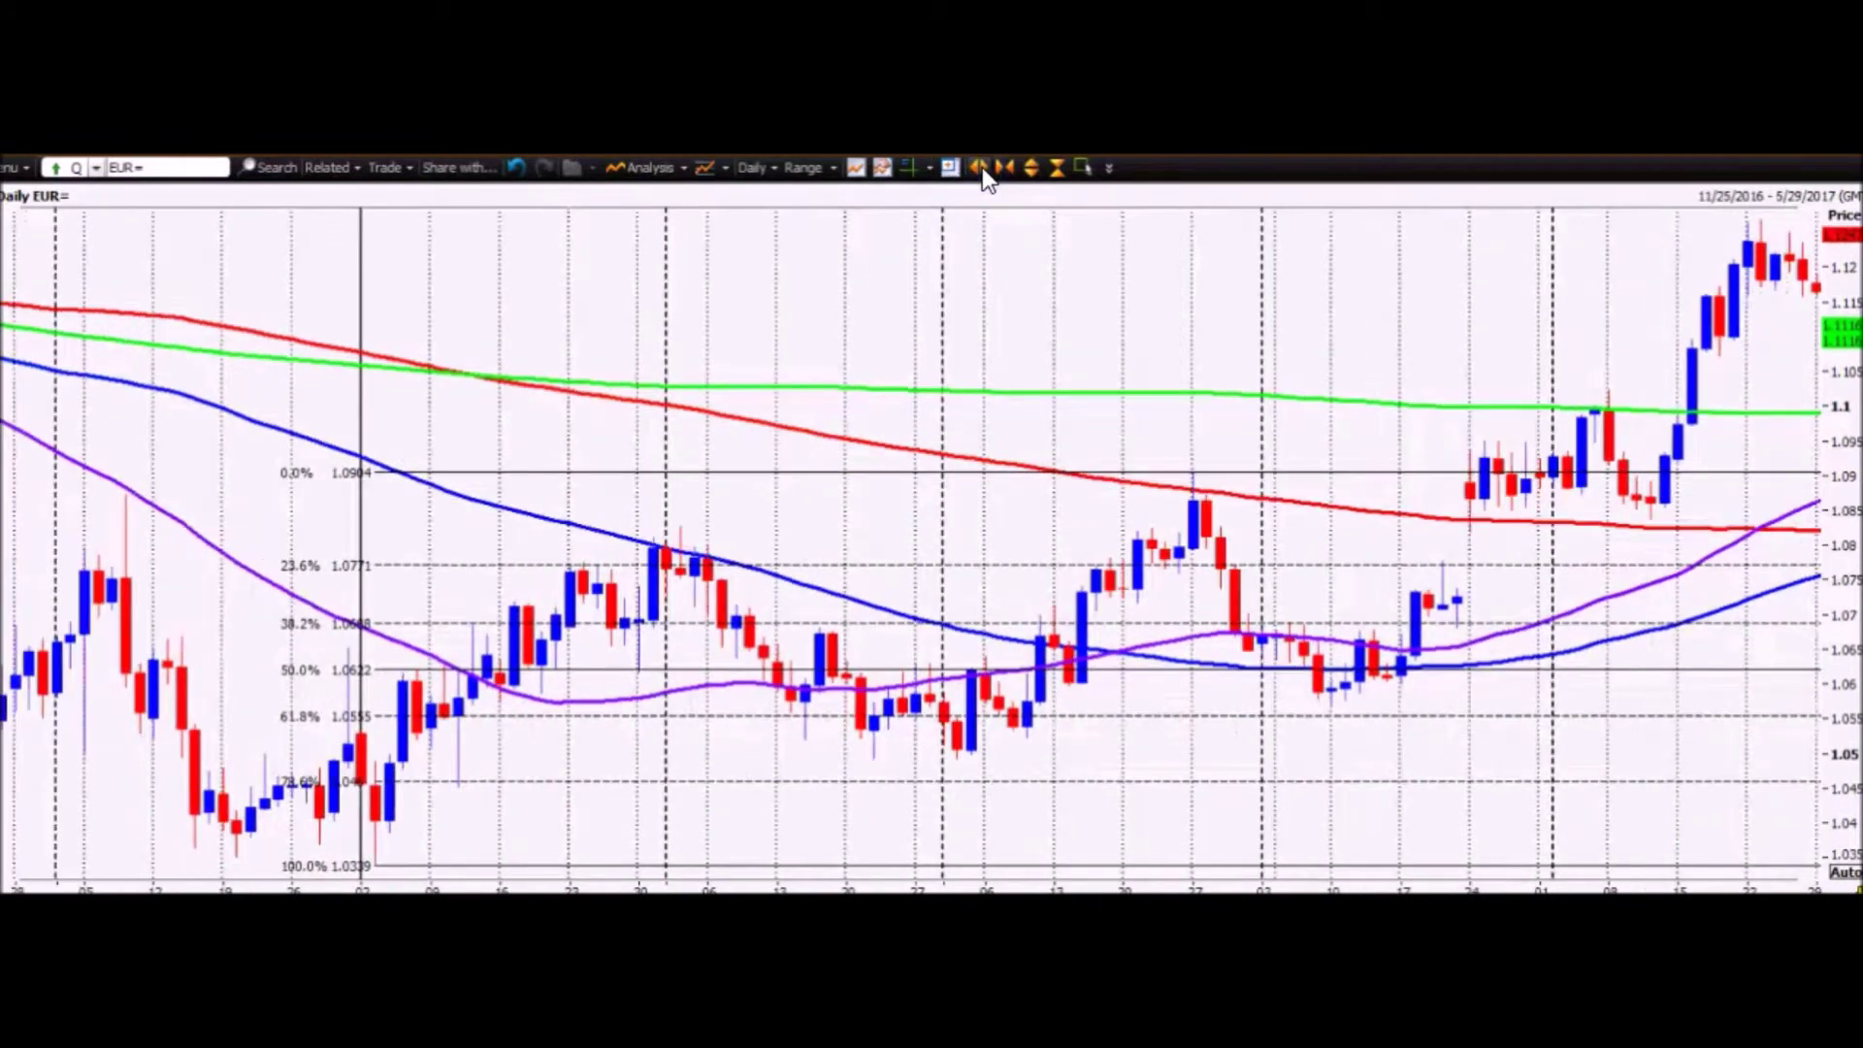
pyautogui.click(979, 171)
pyautogui.click(980, 171)
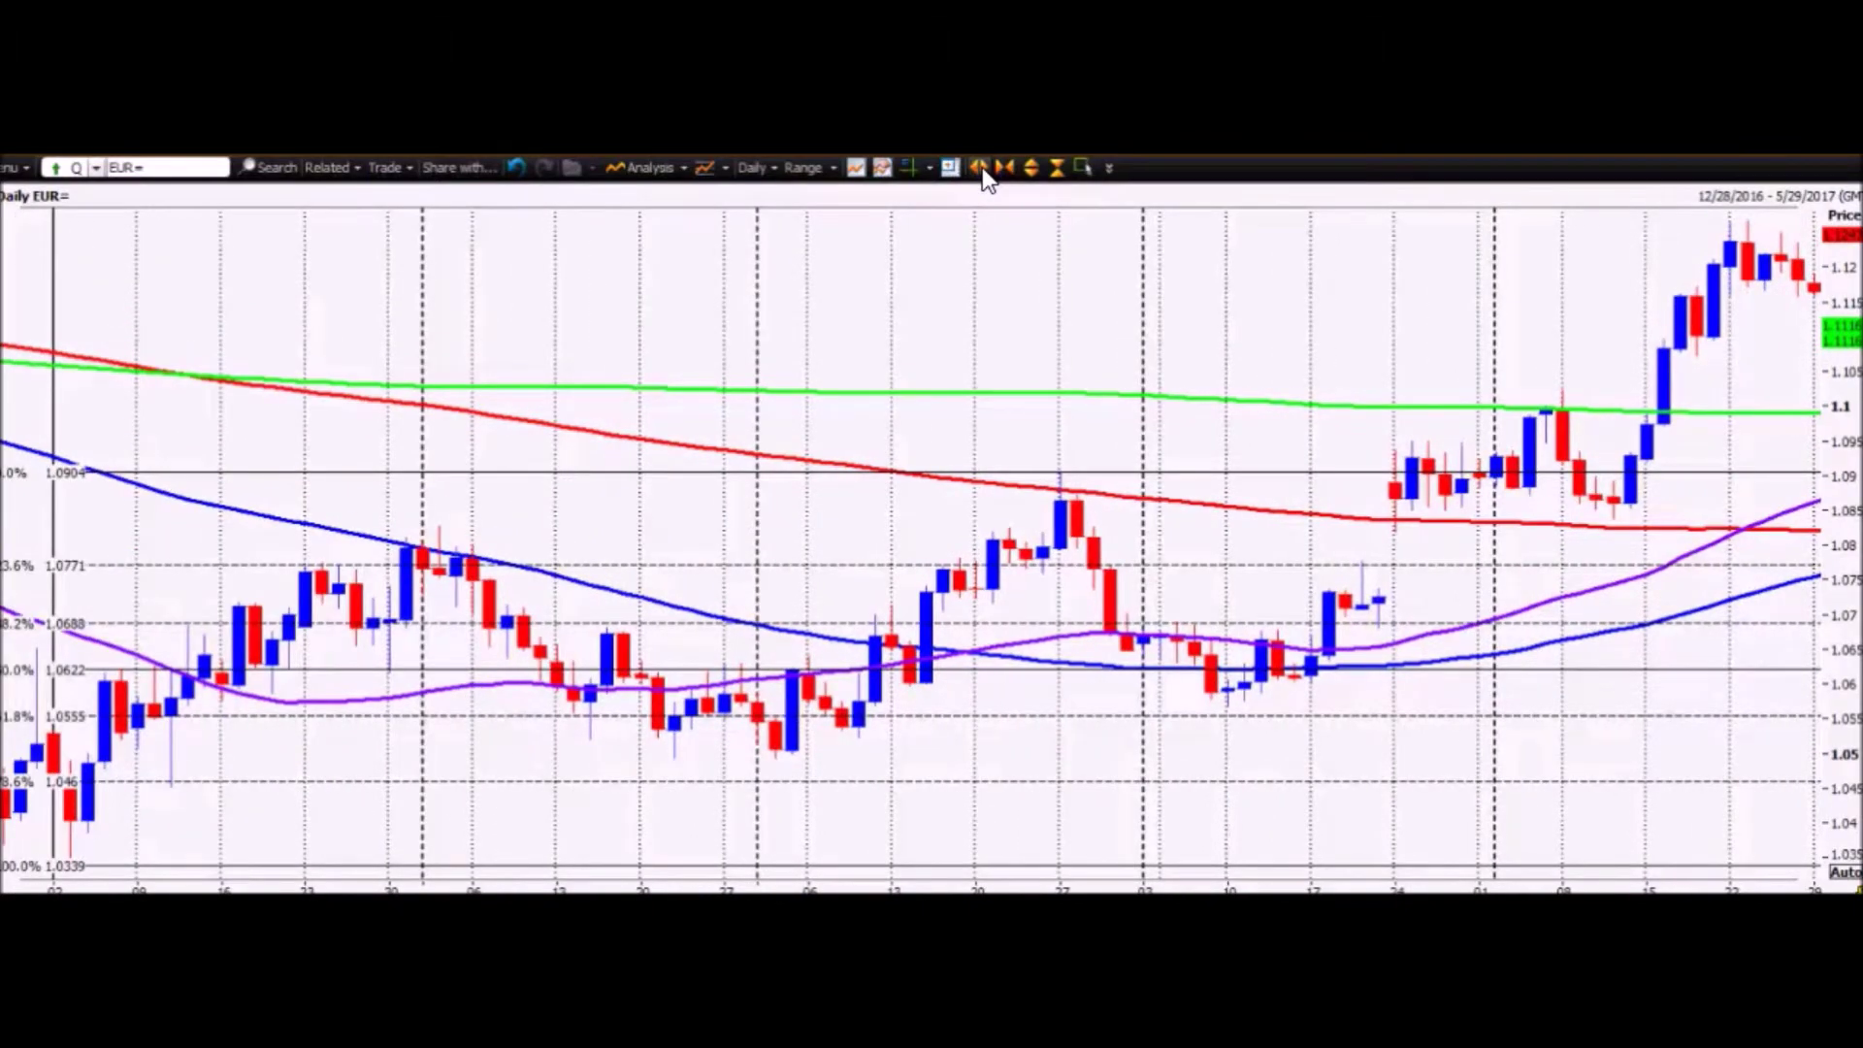
pyautogui.click(983, 174)
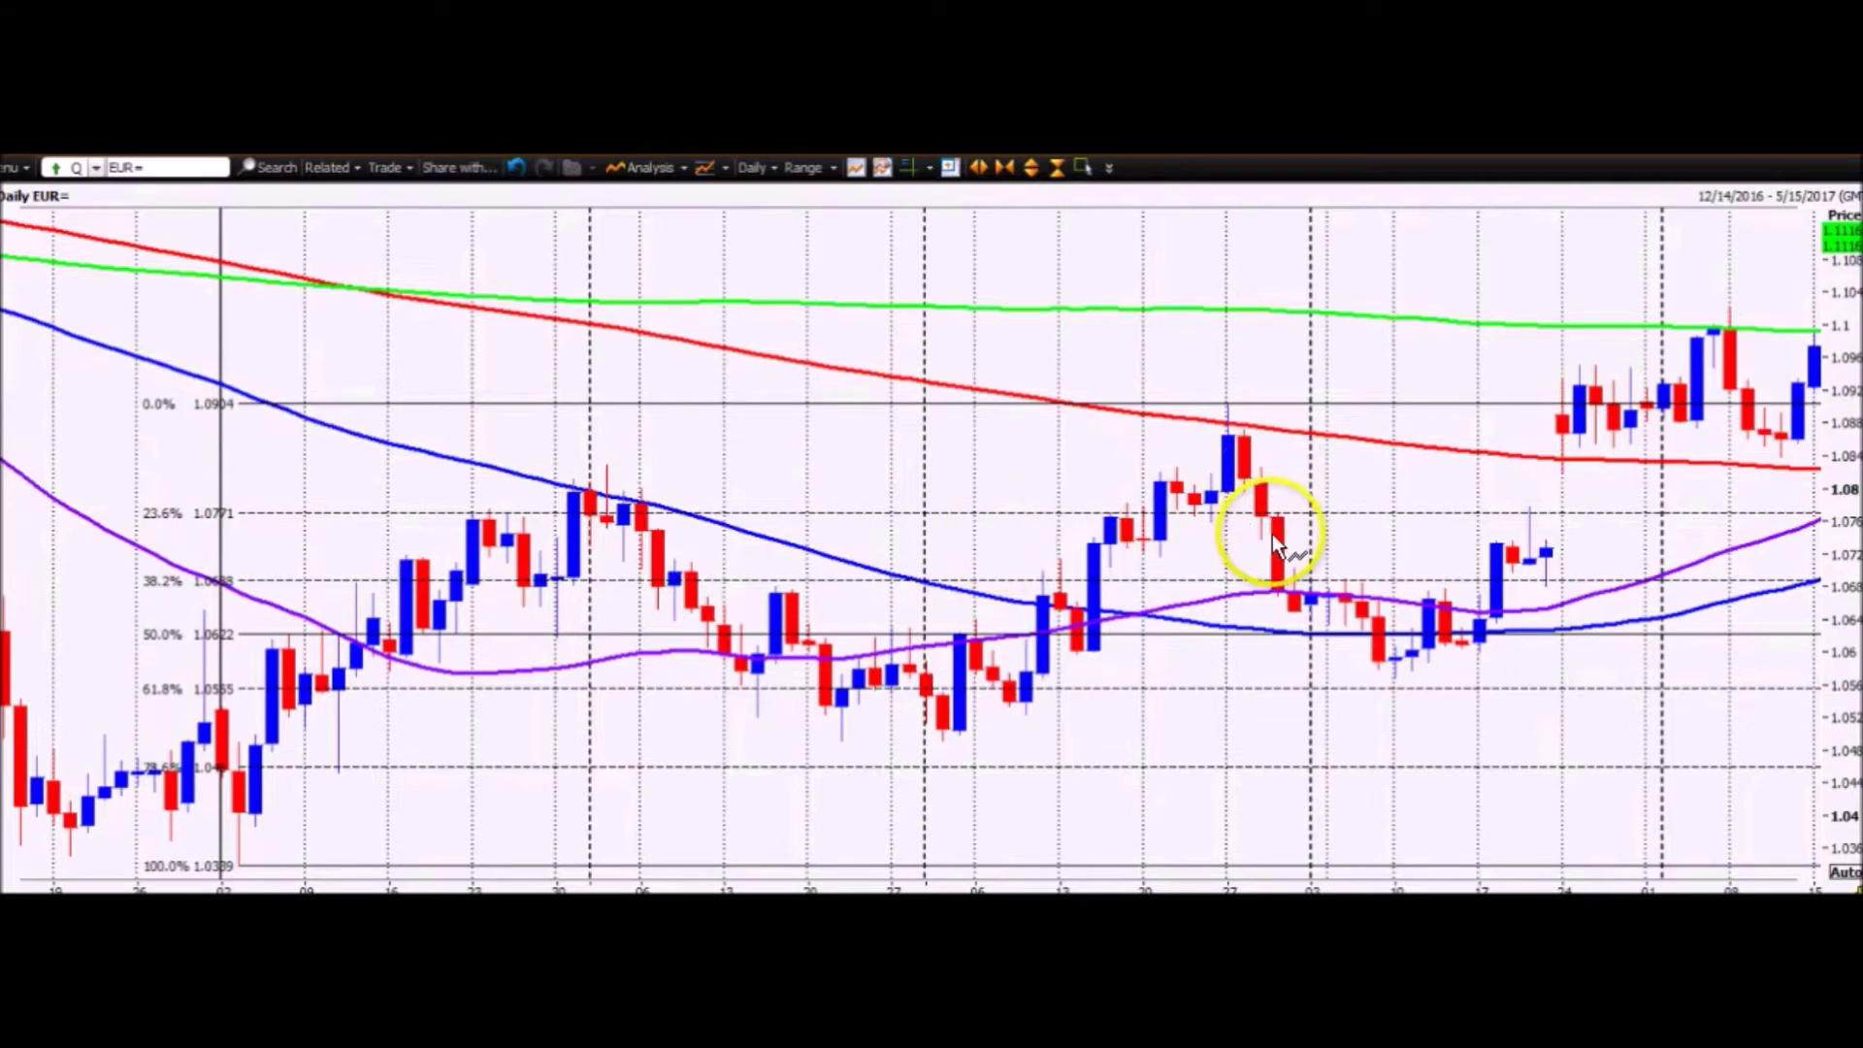
pyautogui.moveTo(1277, 540)
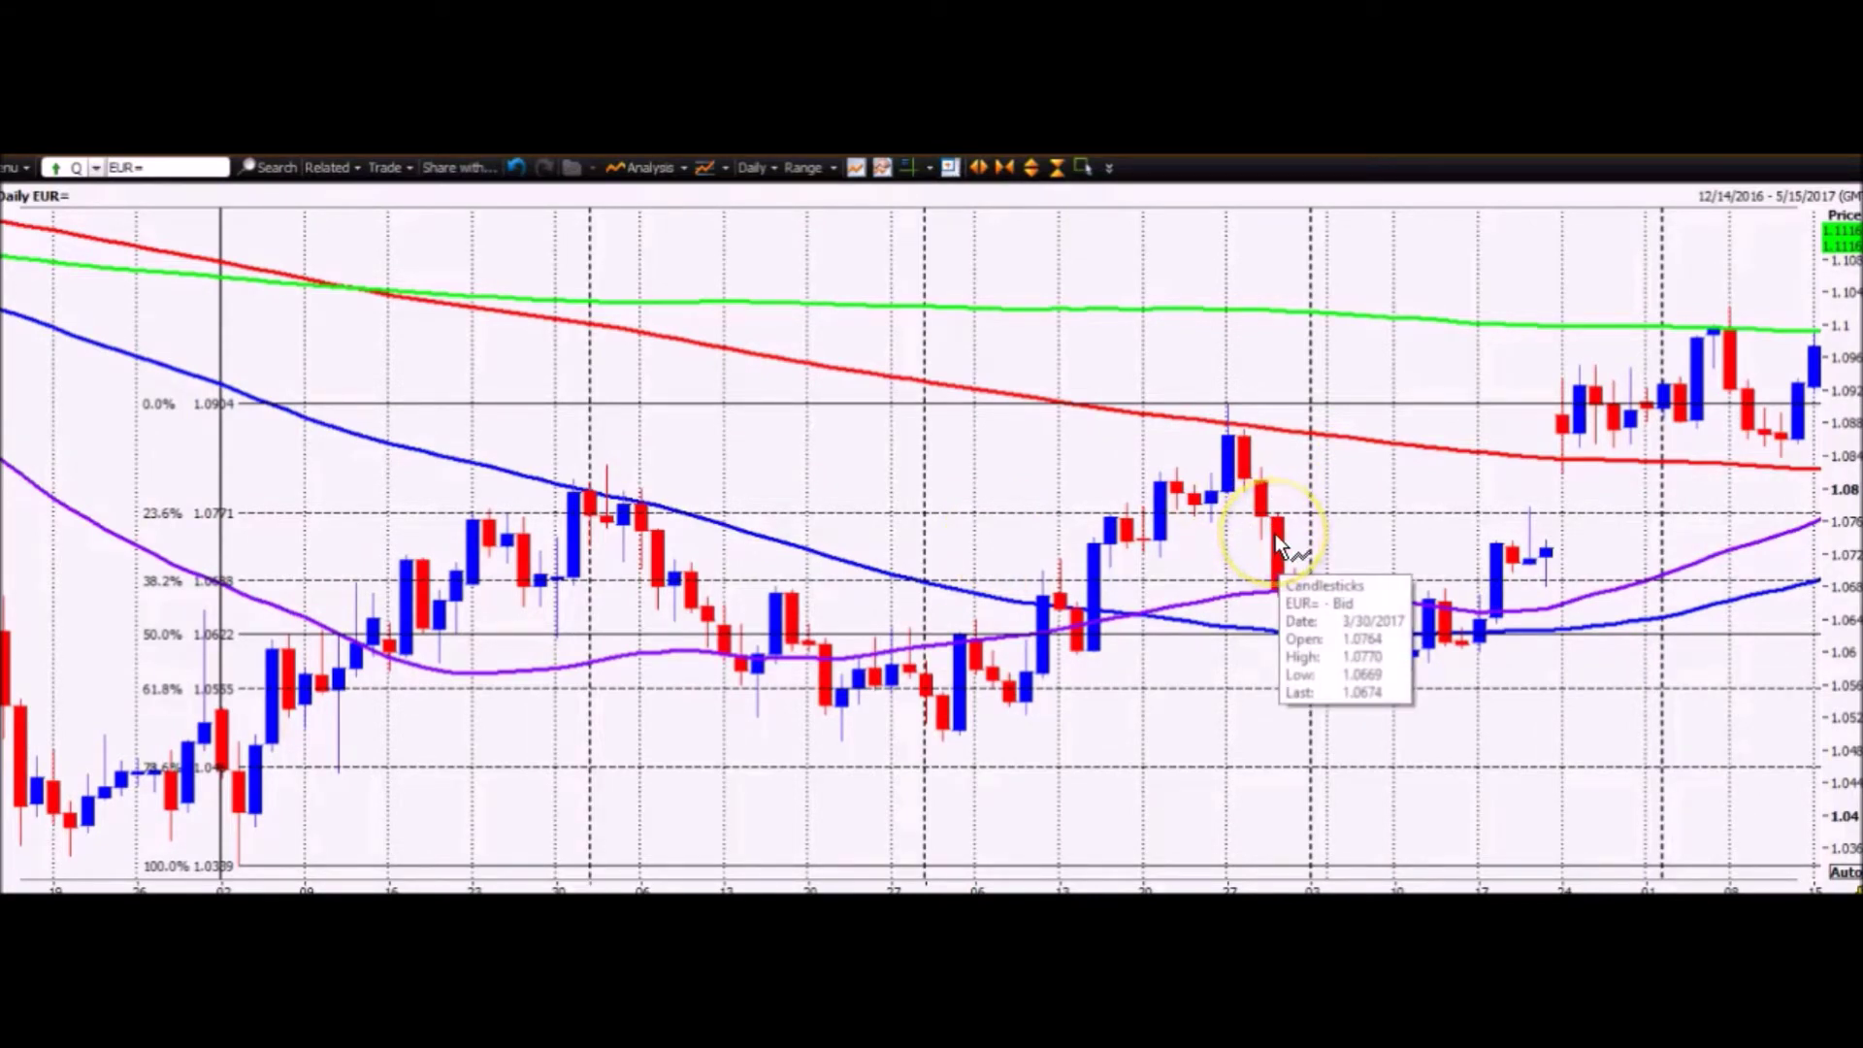
pyautogui.moveTo(1241, 477)
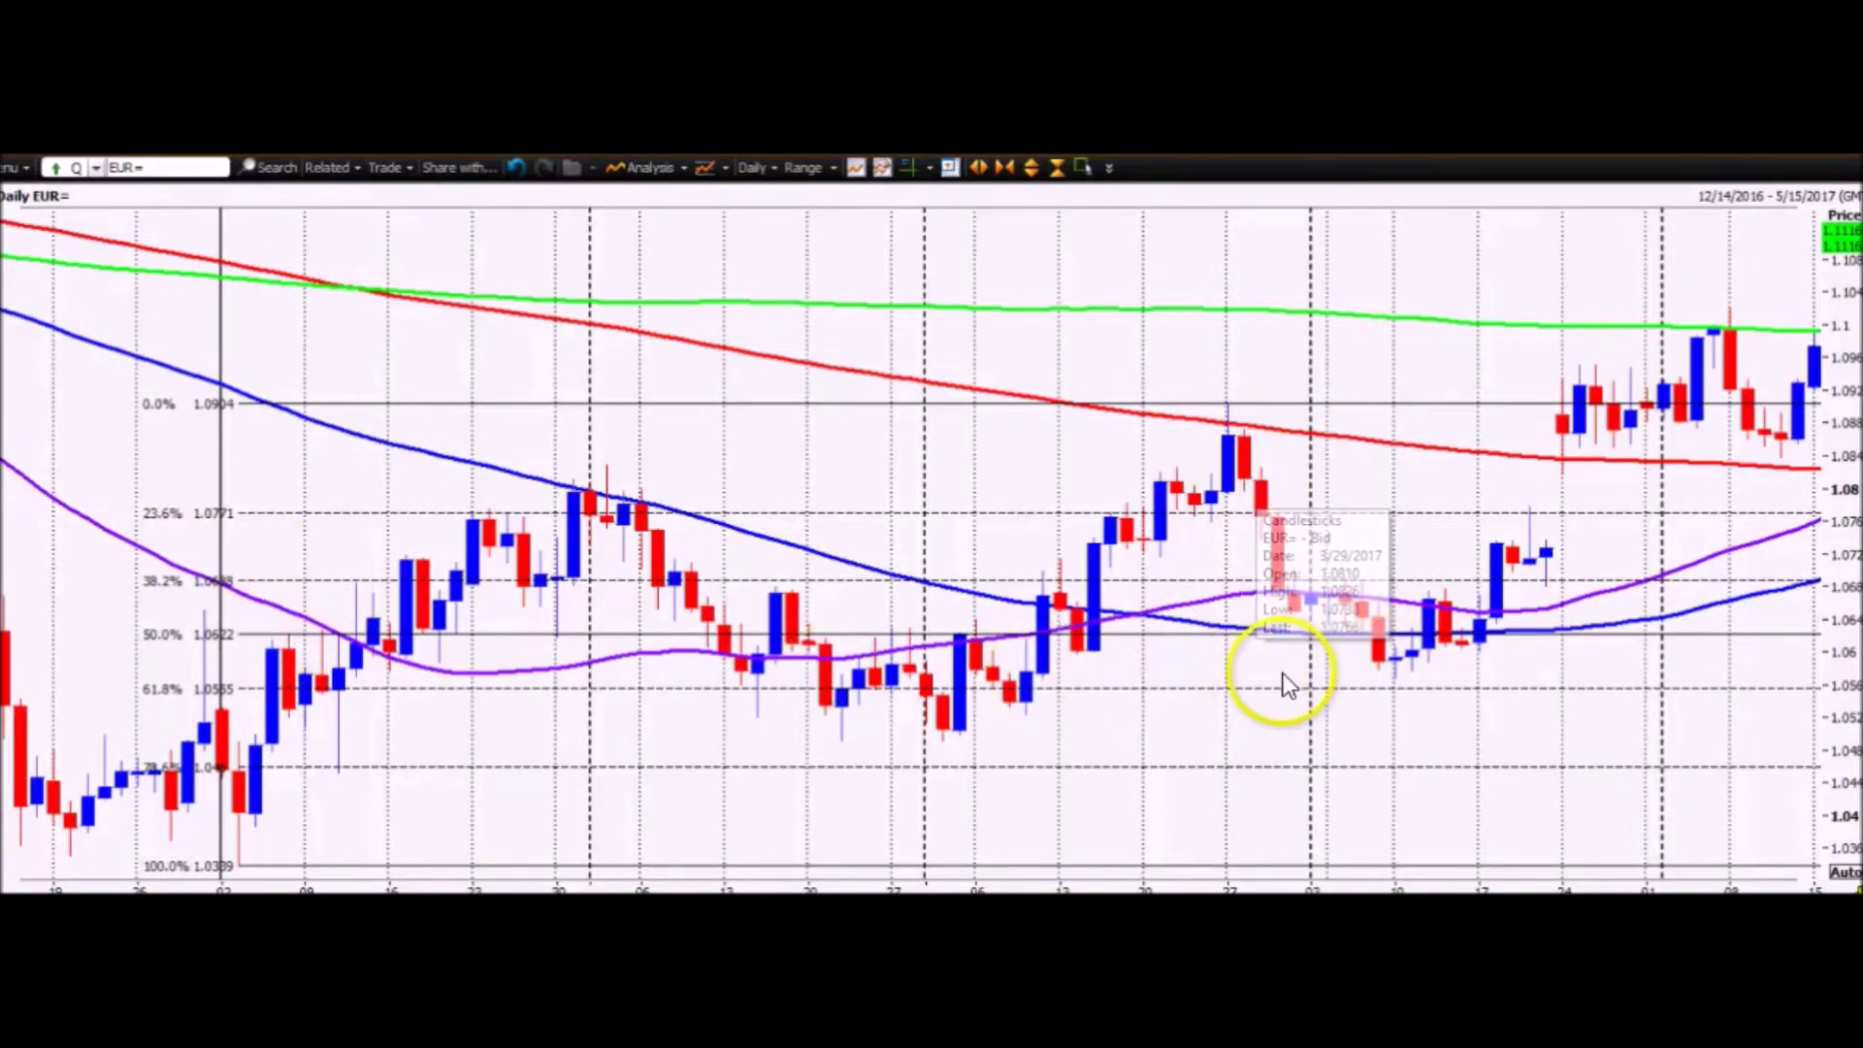
pyautogui.click(1560, 830)
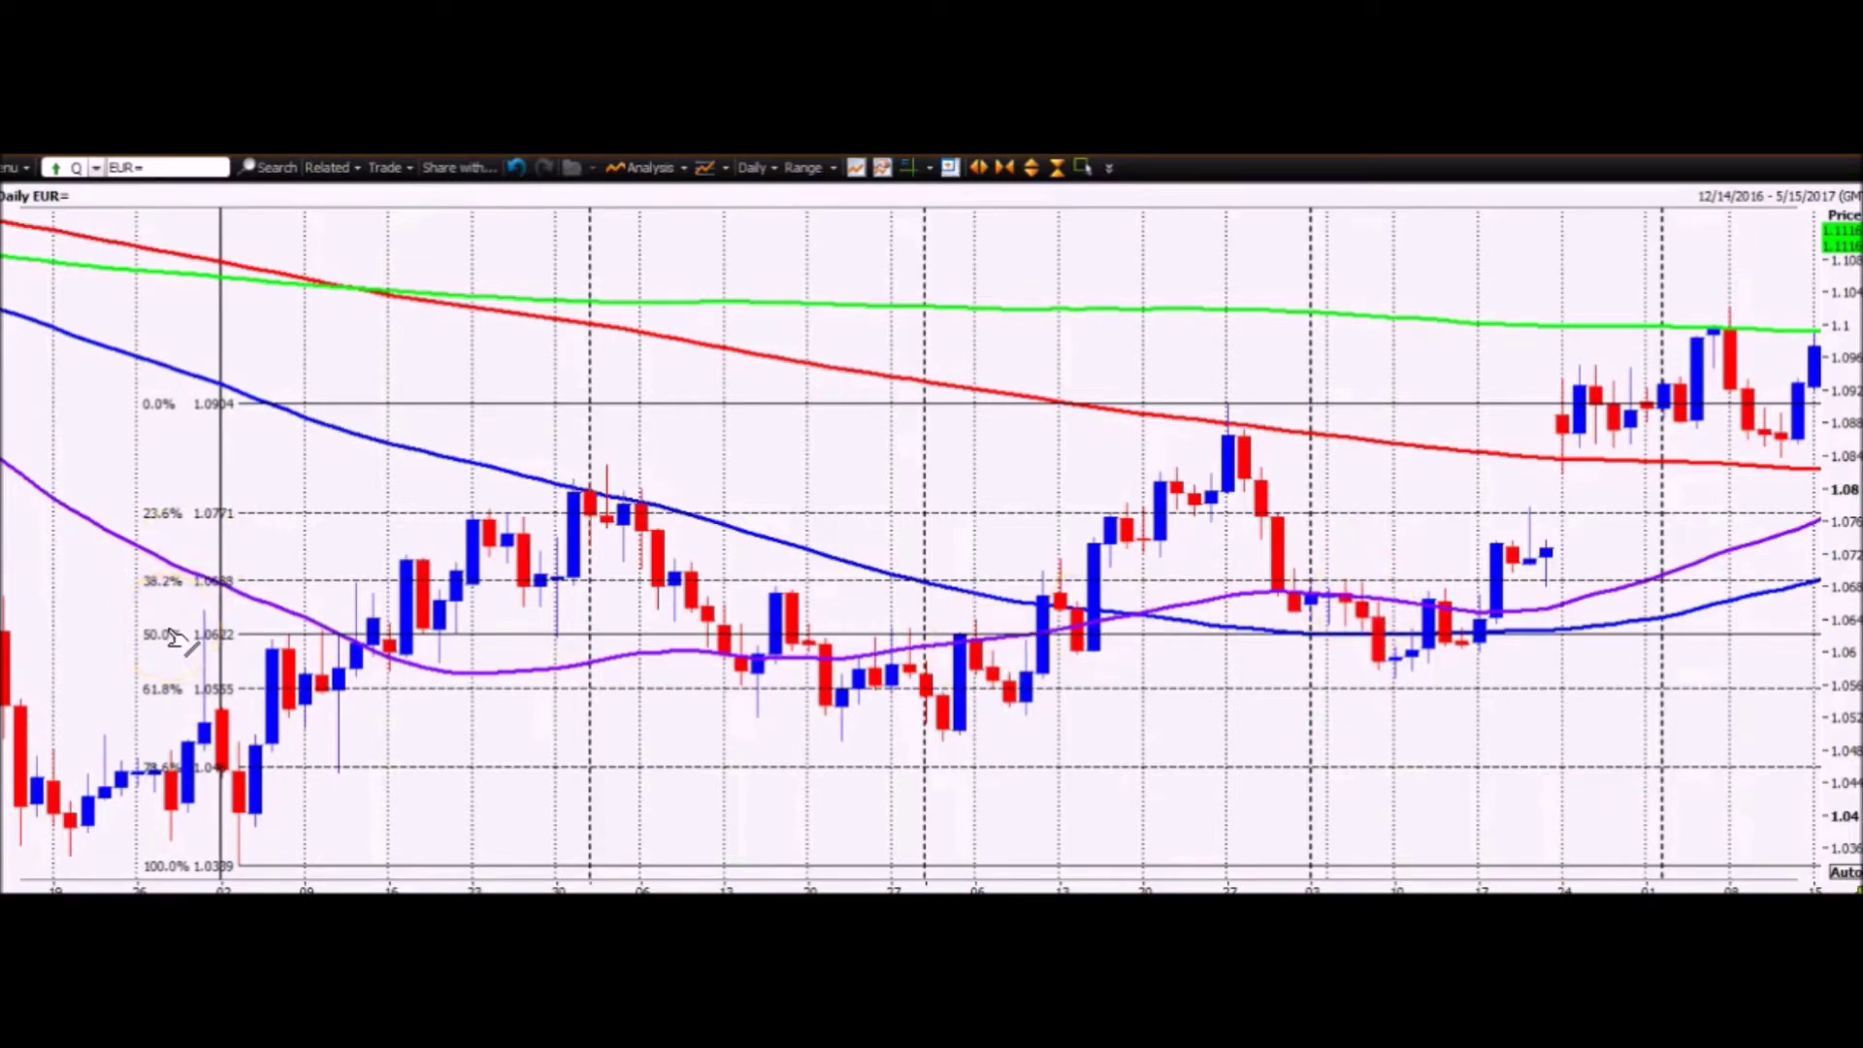
pyautogui.moveTo(174, 638)
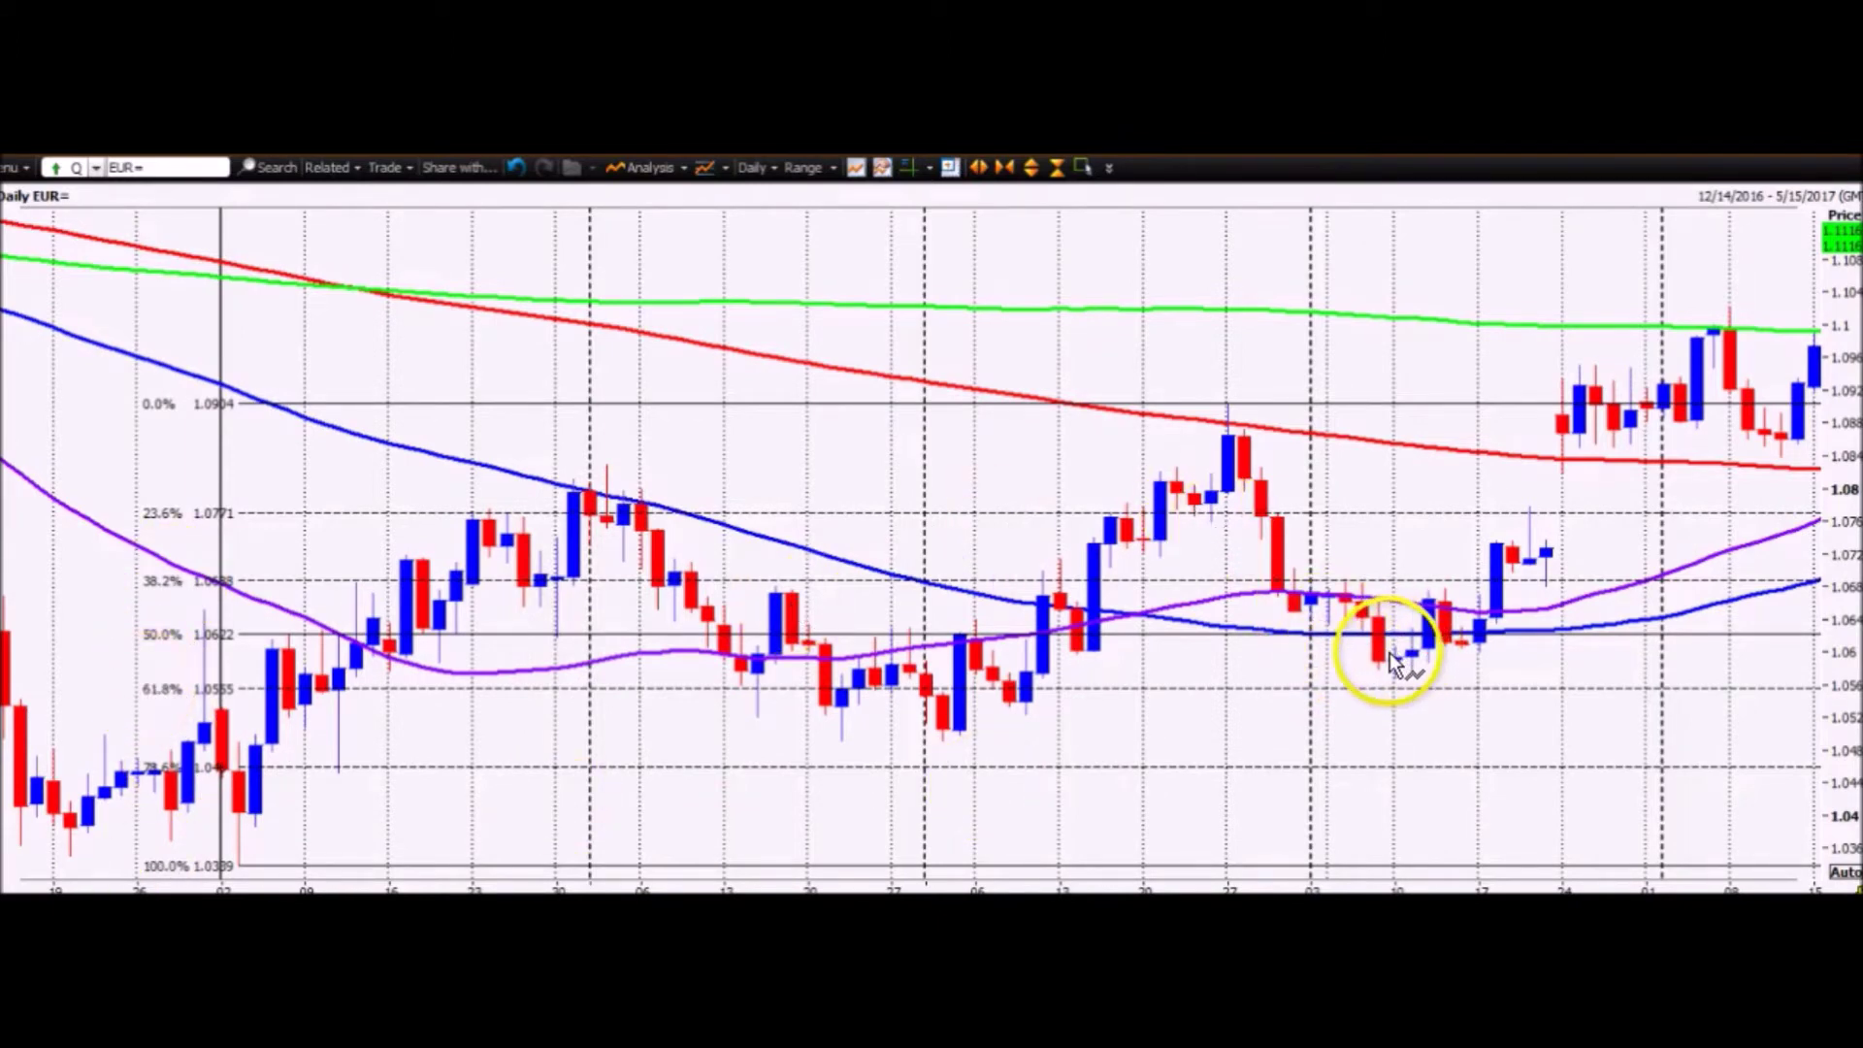
pyautogui.moveTo(1390, 654)
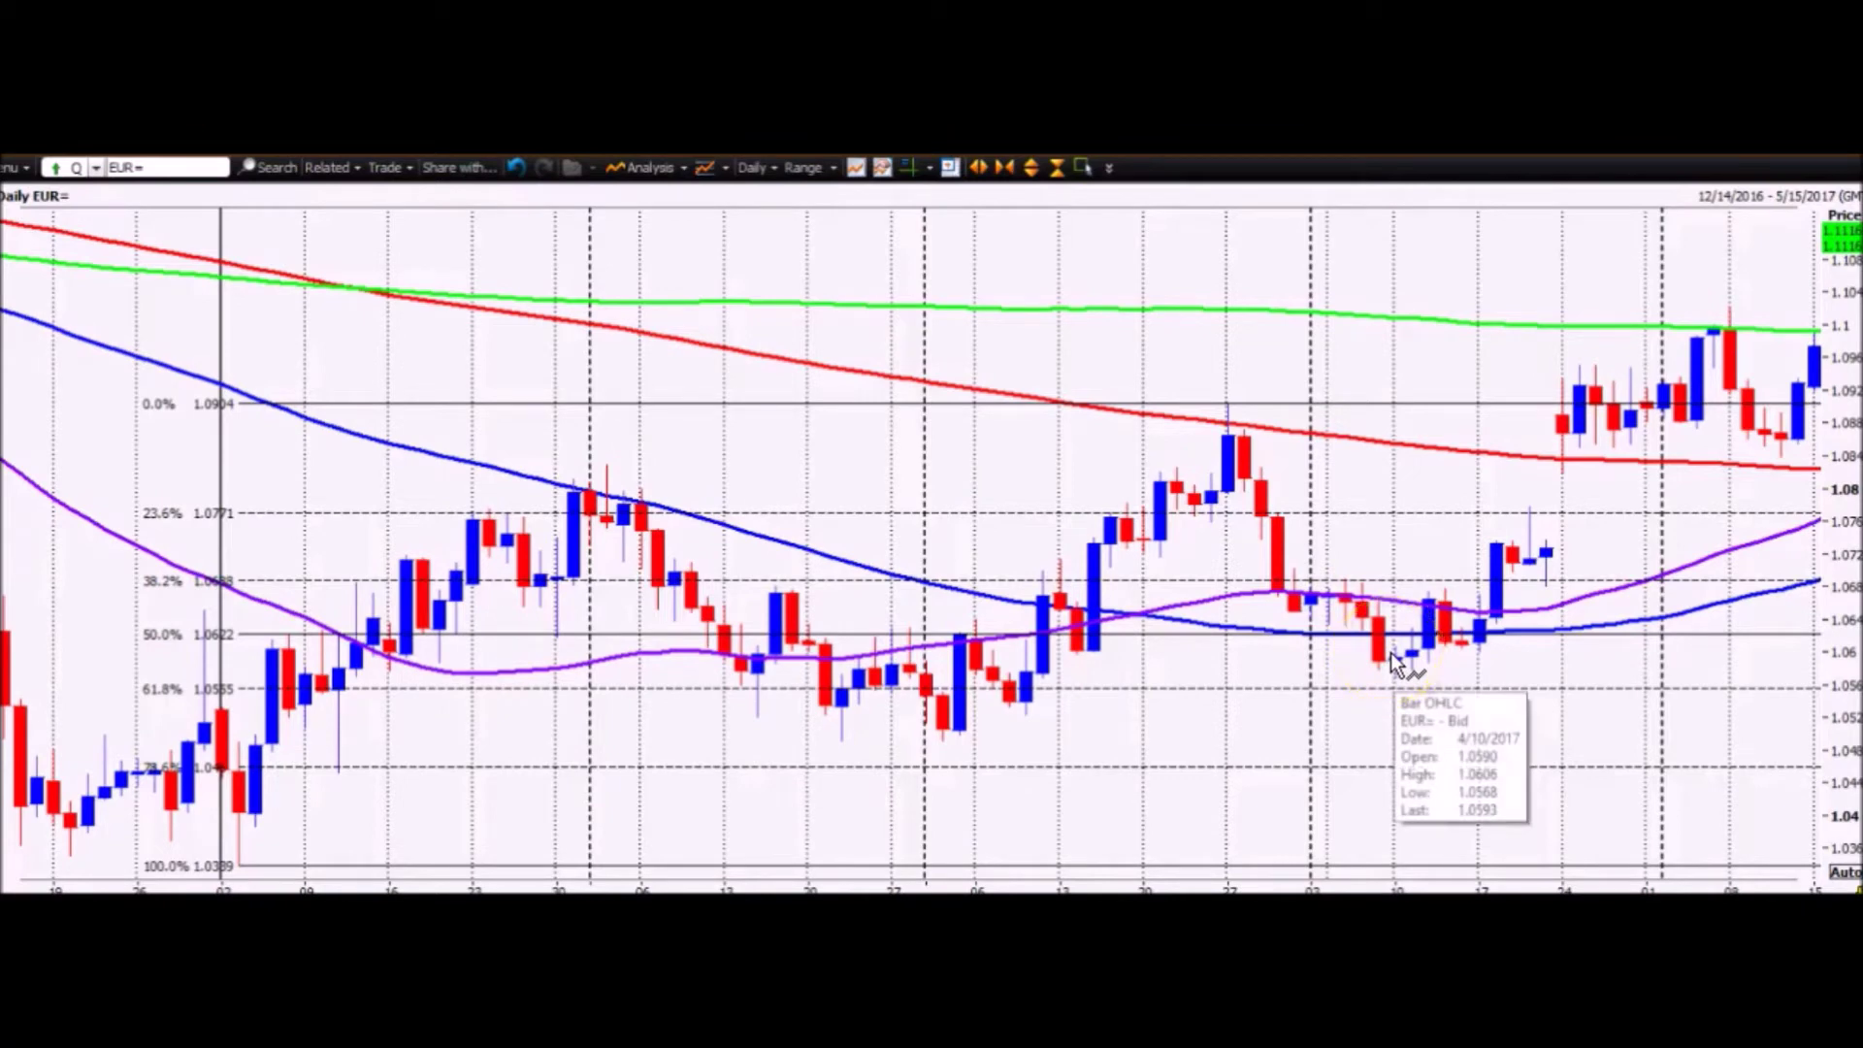
# Step: Select the 1.0339–1.2092 retracement, check its 61.8% level values box, then dismiss it
pyautogui.click(156, 698)
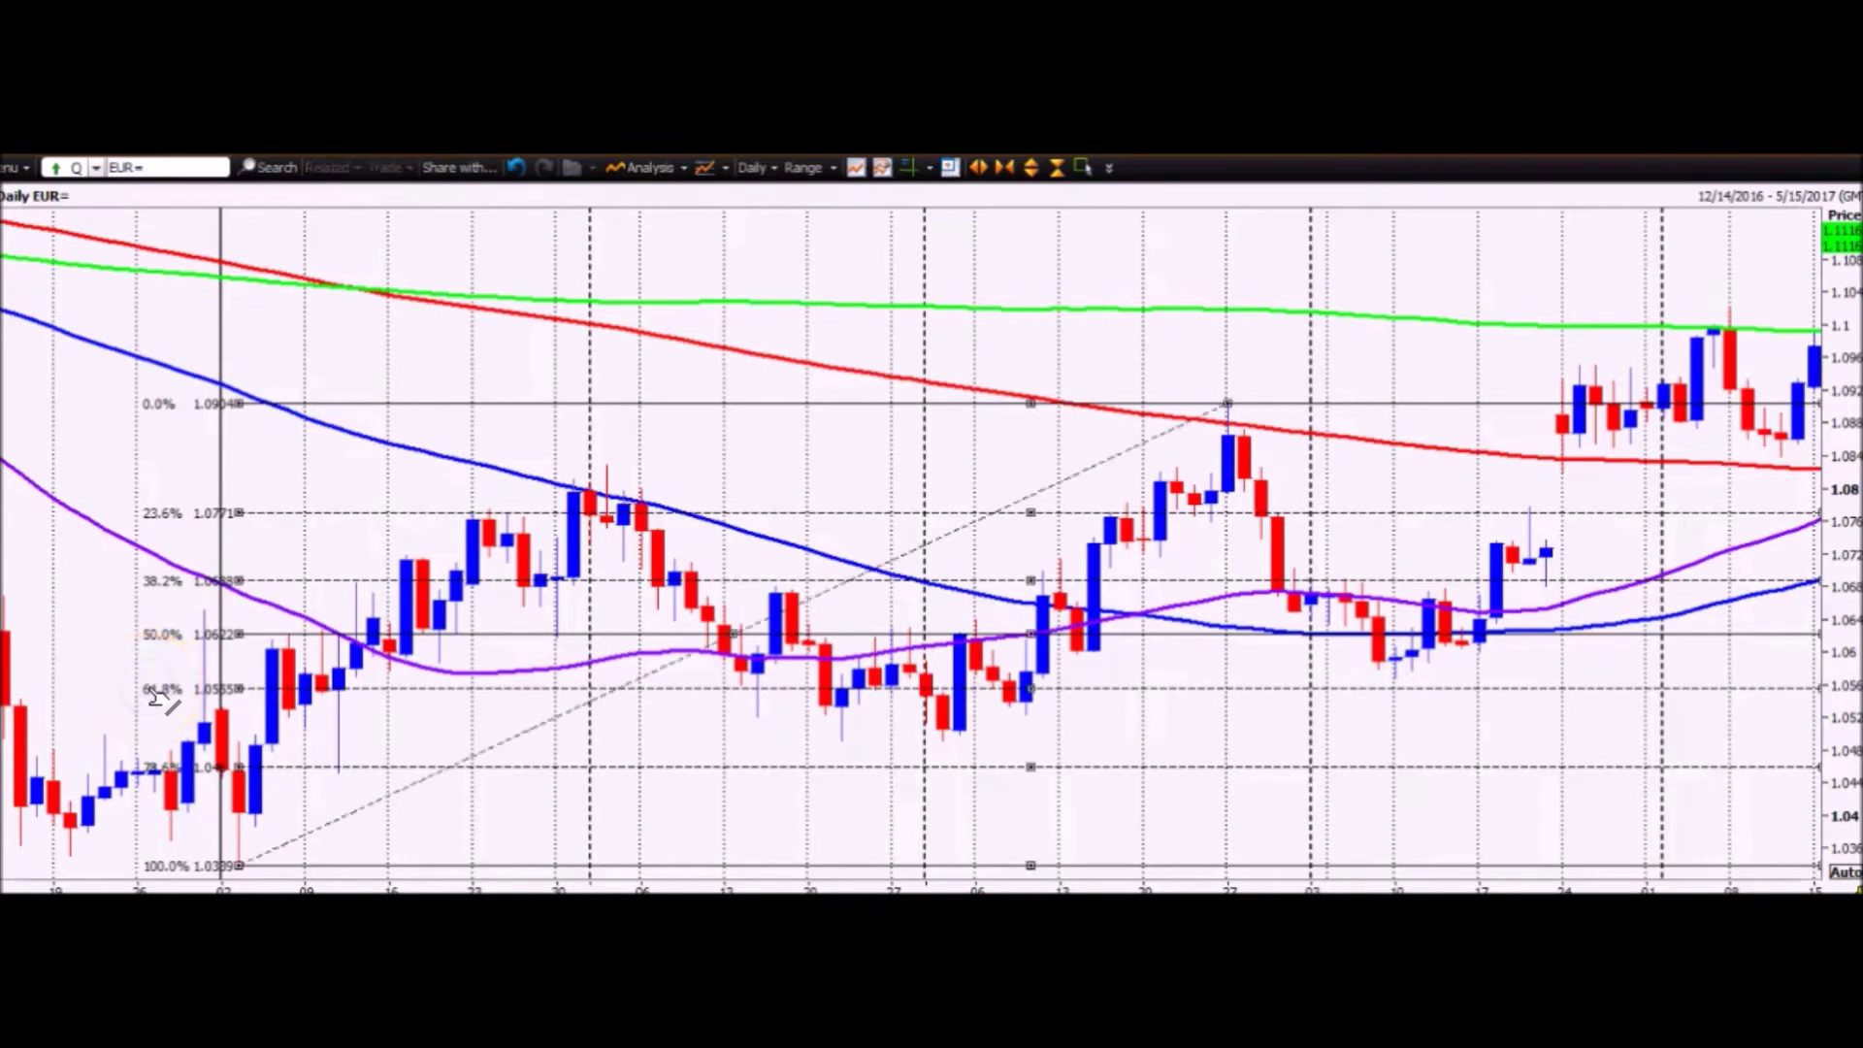
pyautogui.click(153, 692)
pyautogui.click(169, 692)
pyautogui.click(168, 695)
pyautogui.moveTo(168, 698)
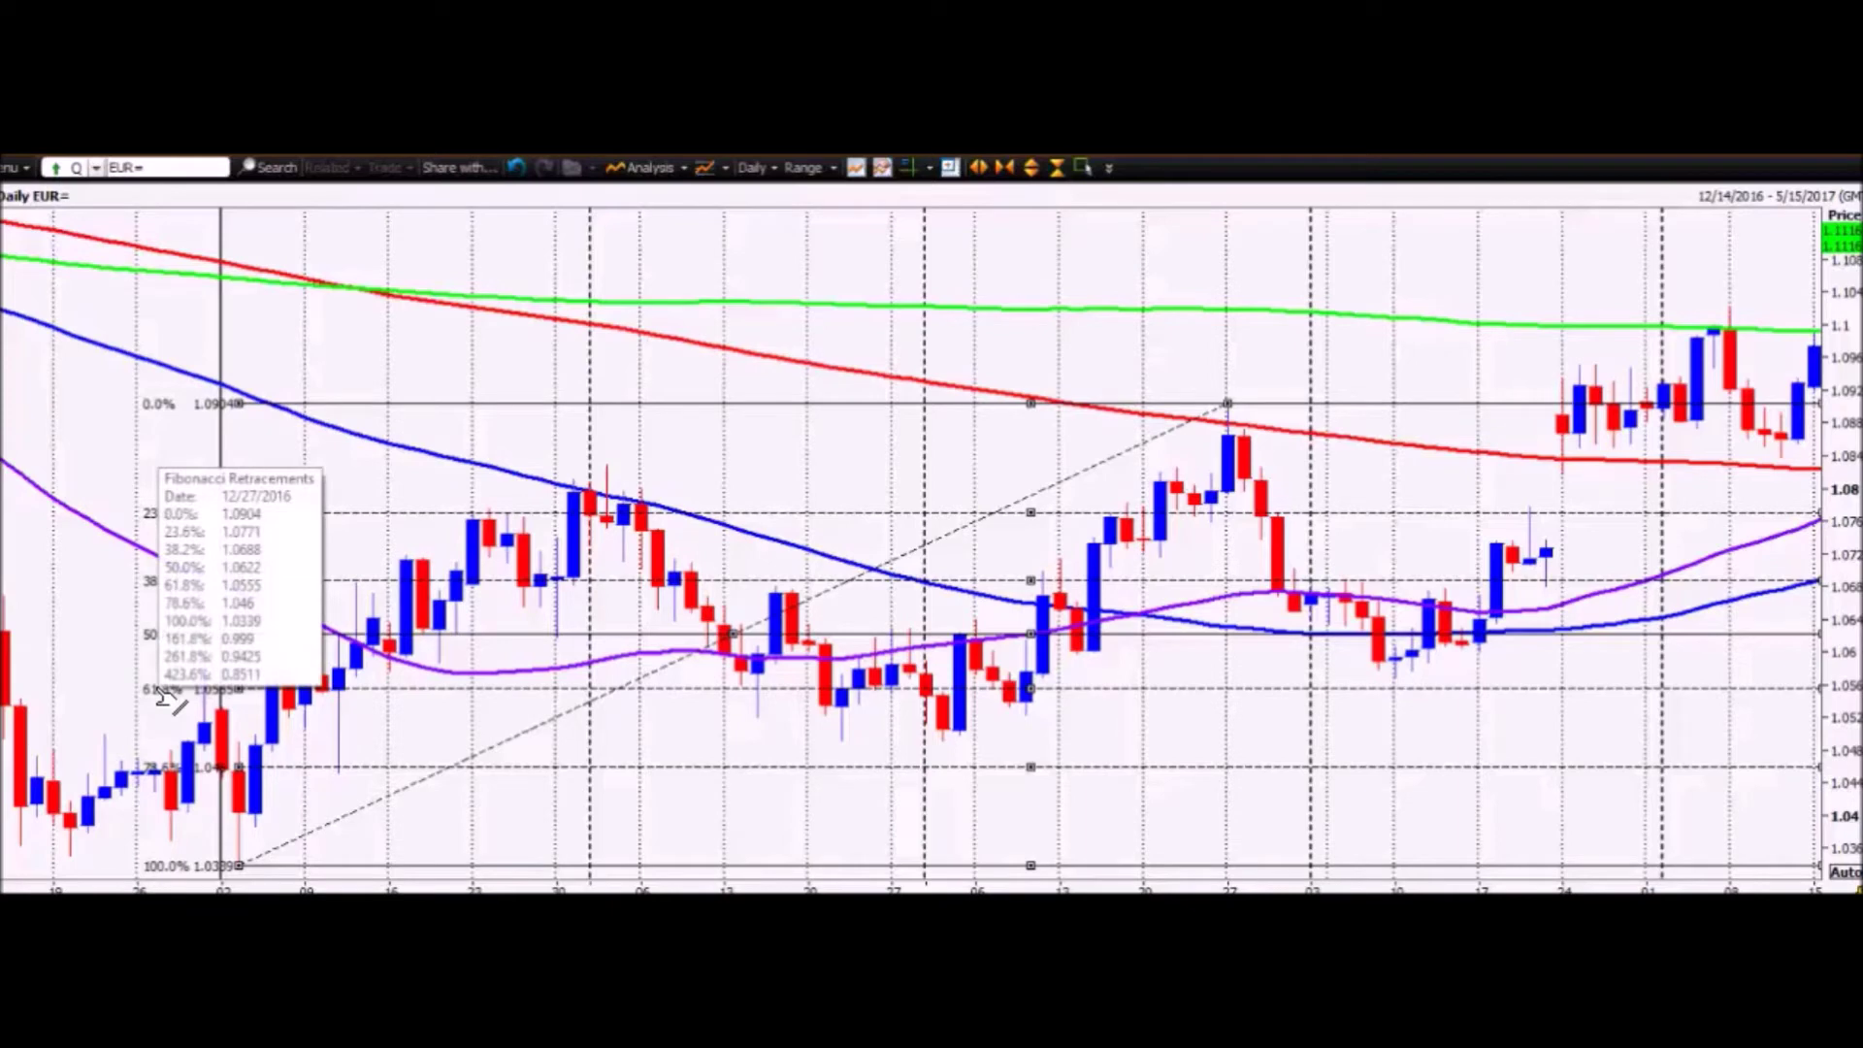
pyautogui.click(1373, 664)
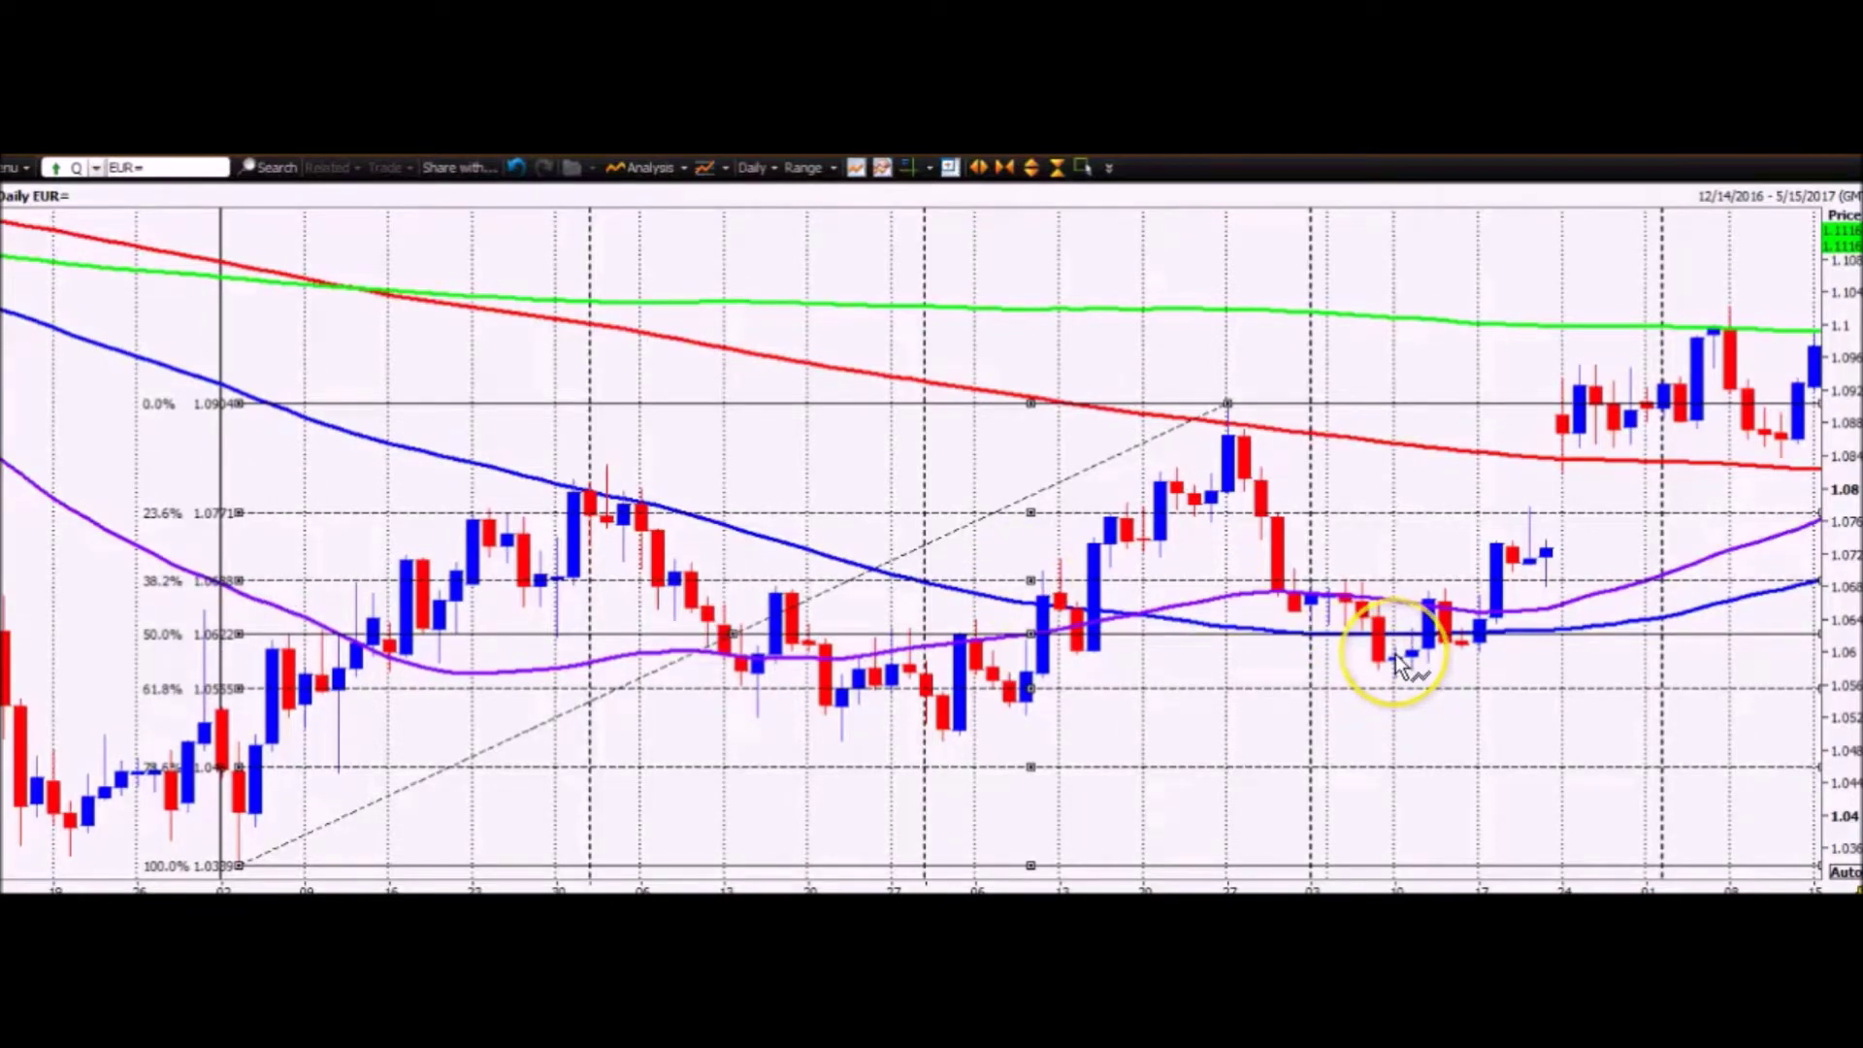
pyautogui.click(791, 647)
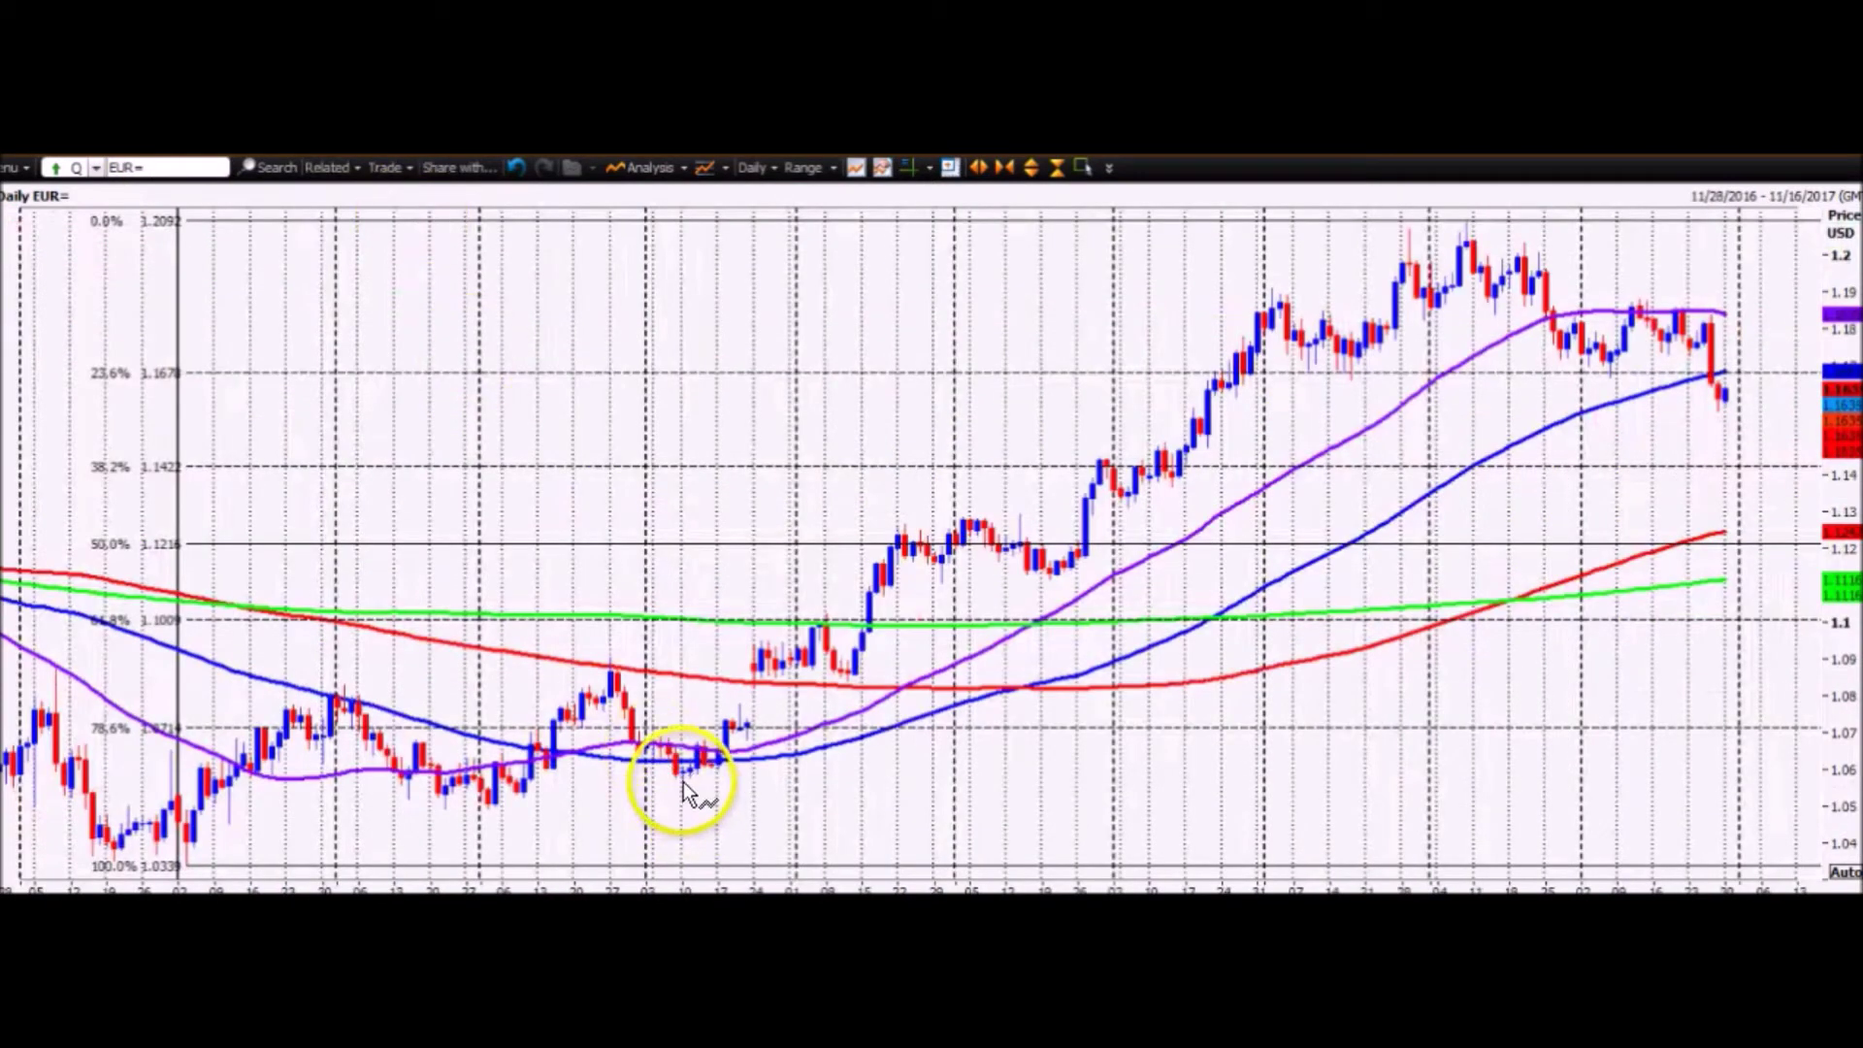
pyautogui.moveTo(680, 782)
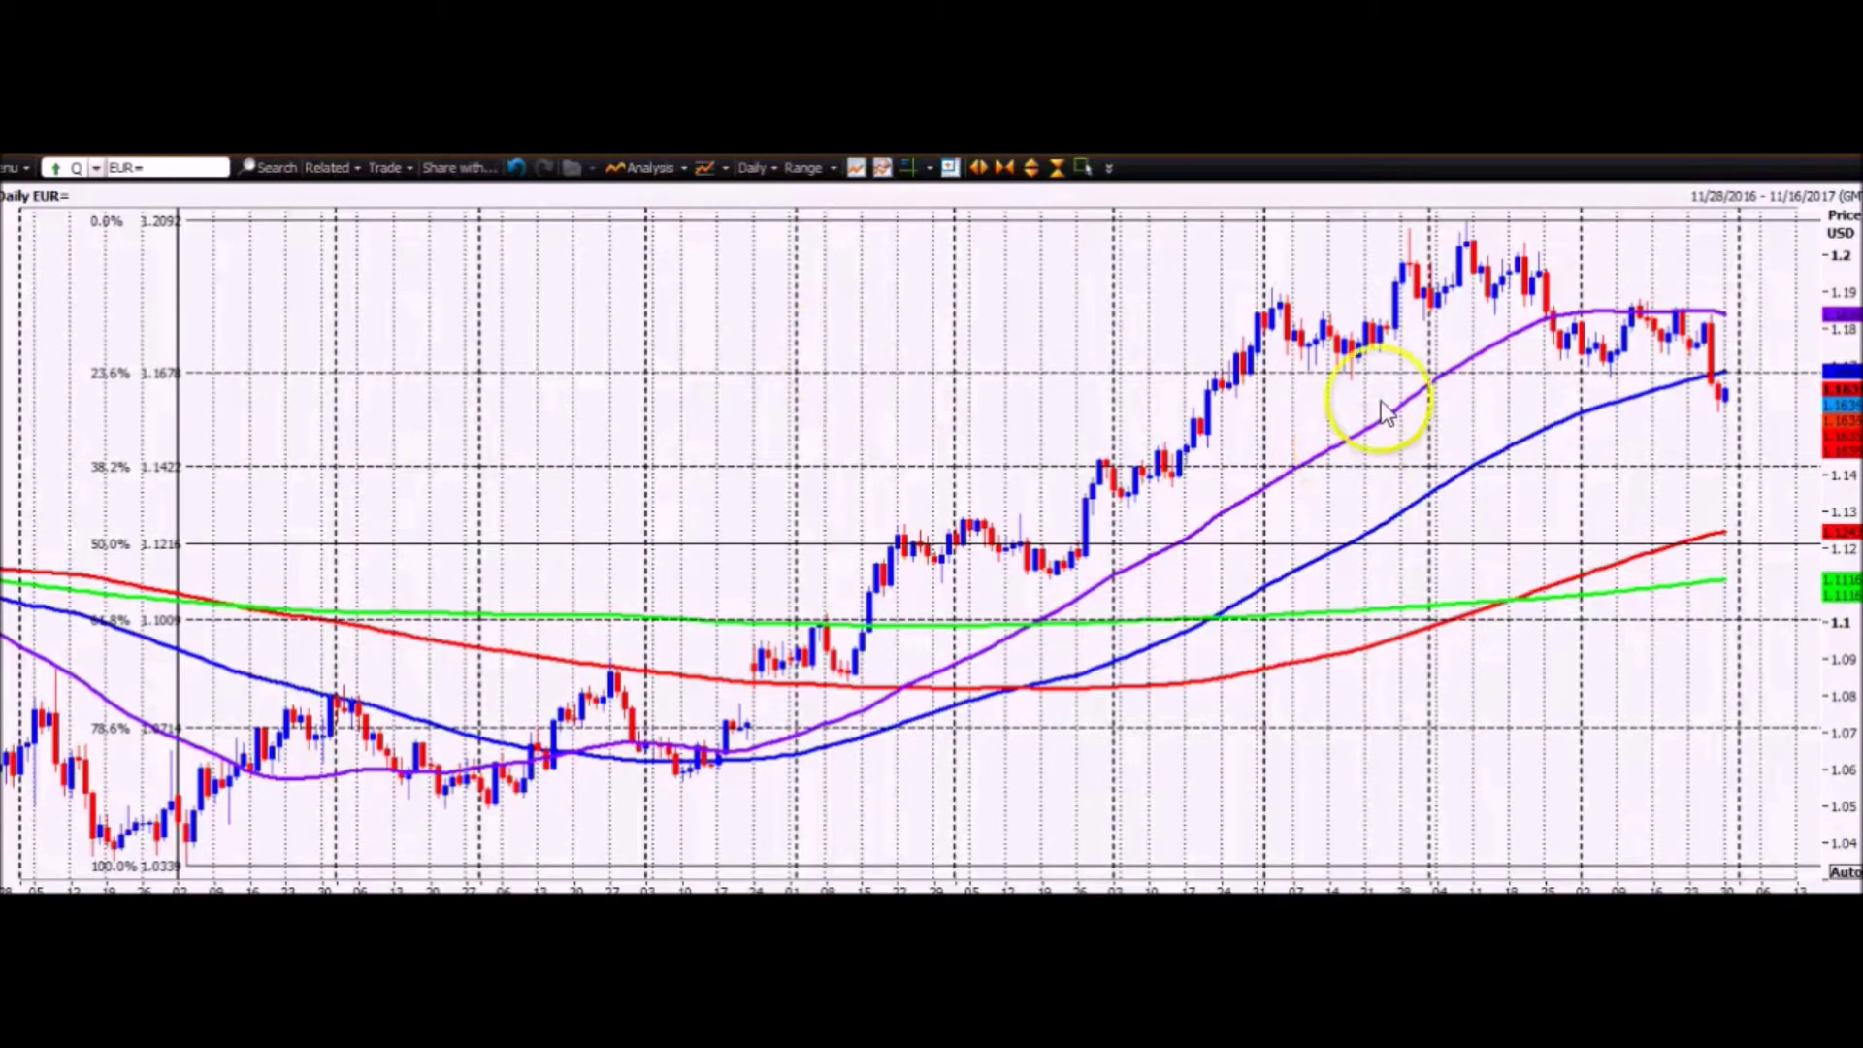
# Step: Read the 10/9, 10/10 and 10/12/2017 candle prices, show Fibonacci level values, and zoom in
pyautogui.moveTo(1467, 236)
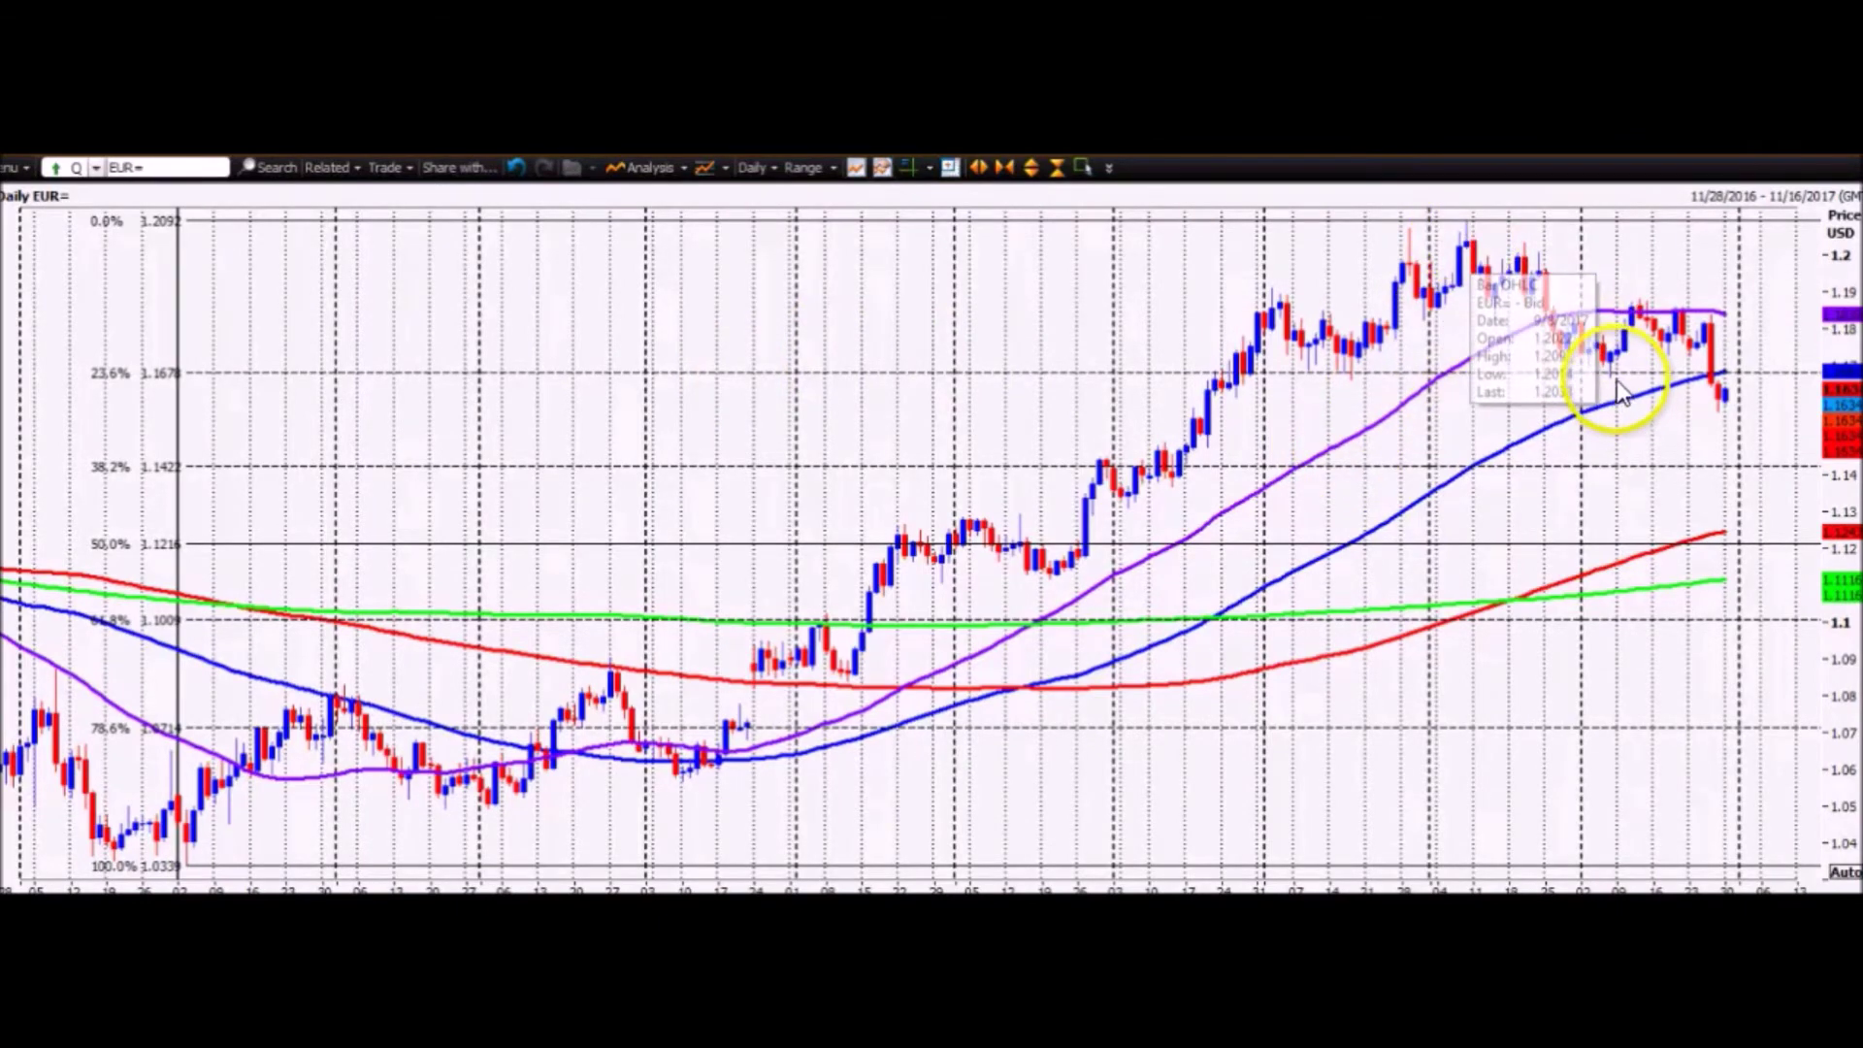
pyautogui.moveTo(1612, 388)
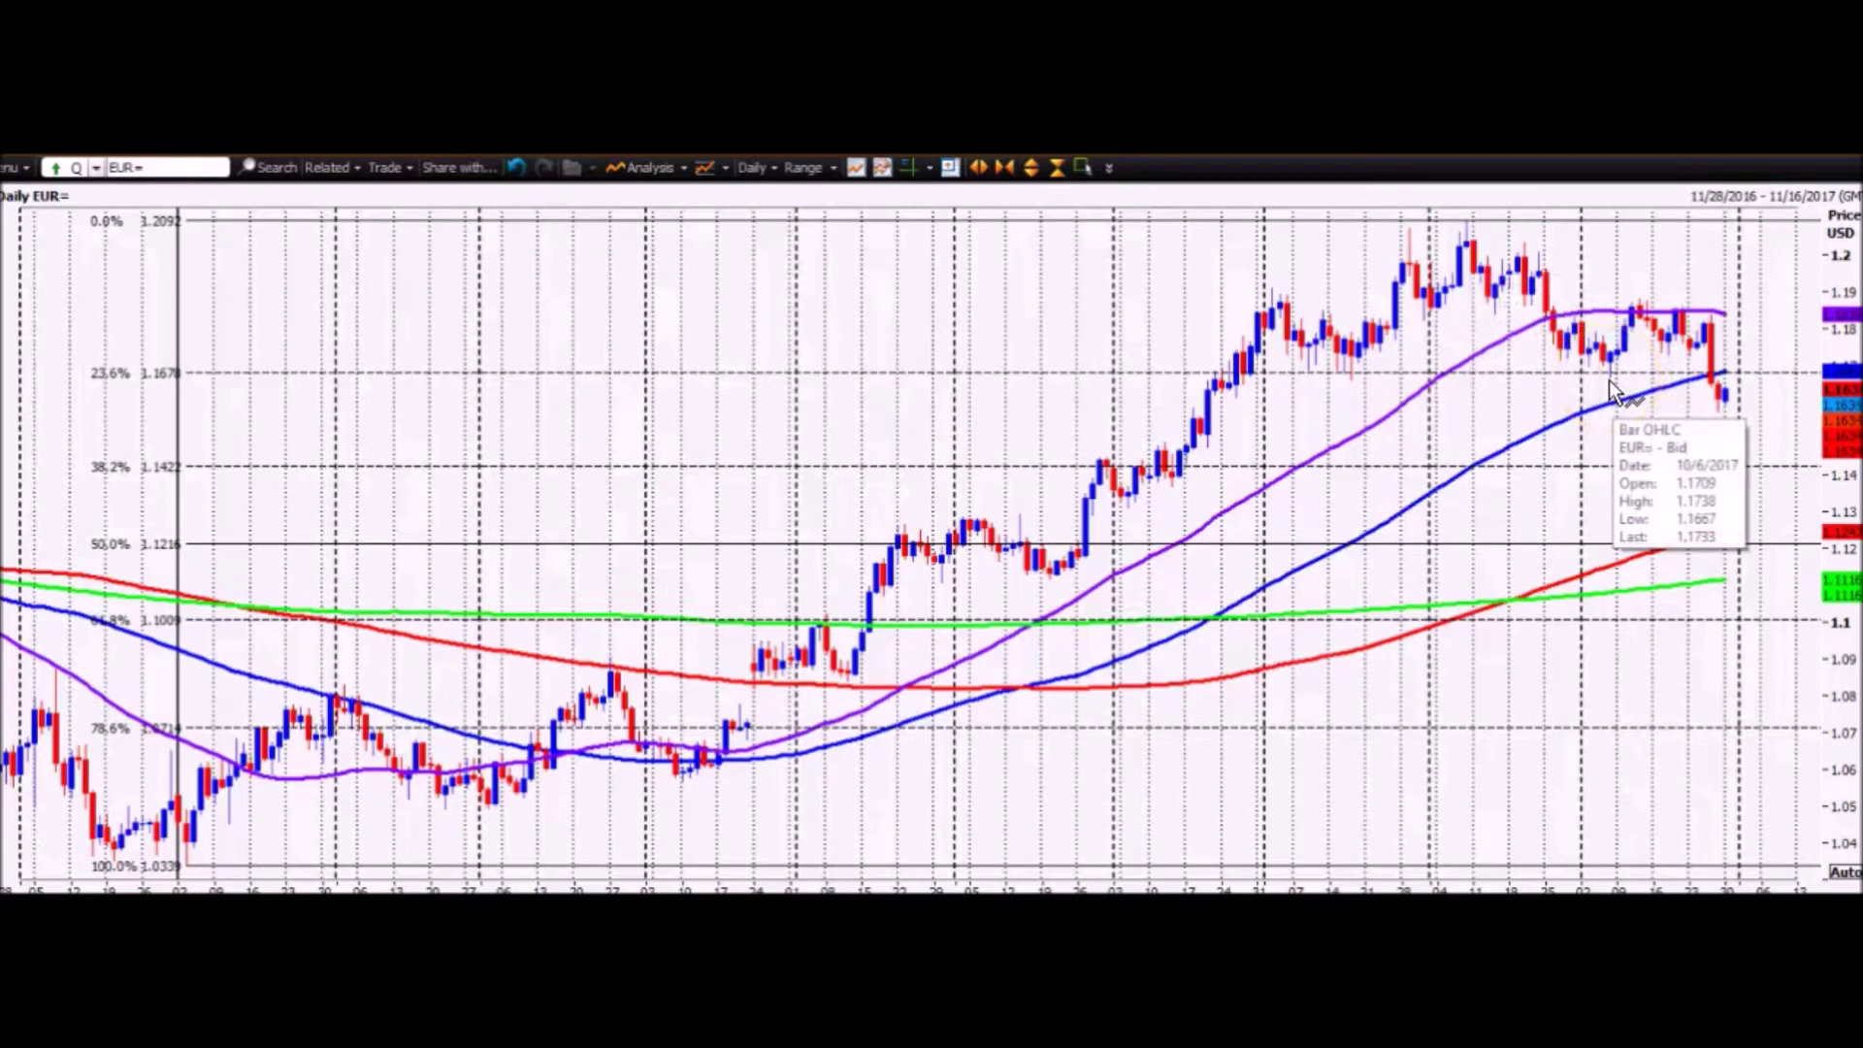
pyautogui.click(1612, 372)
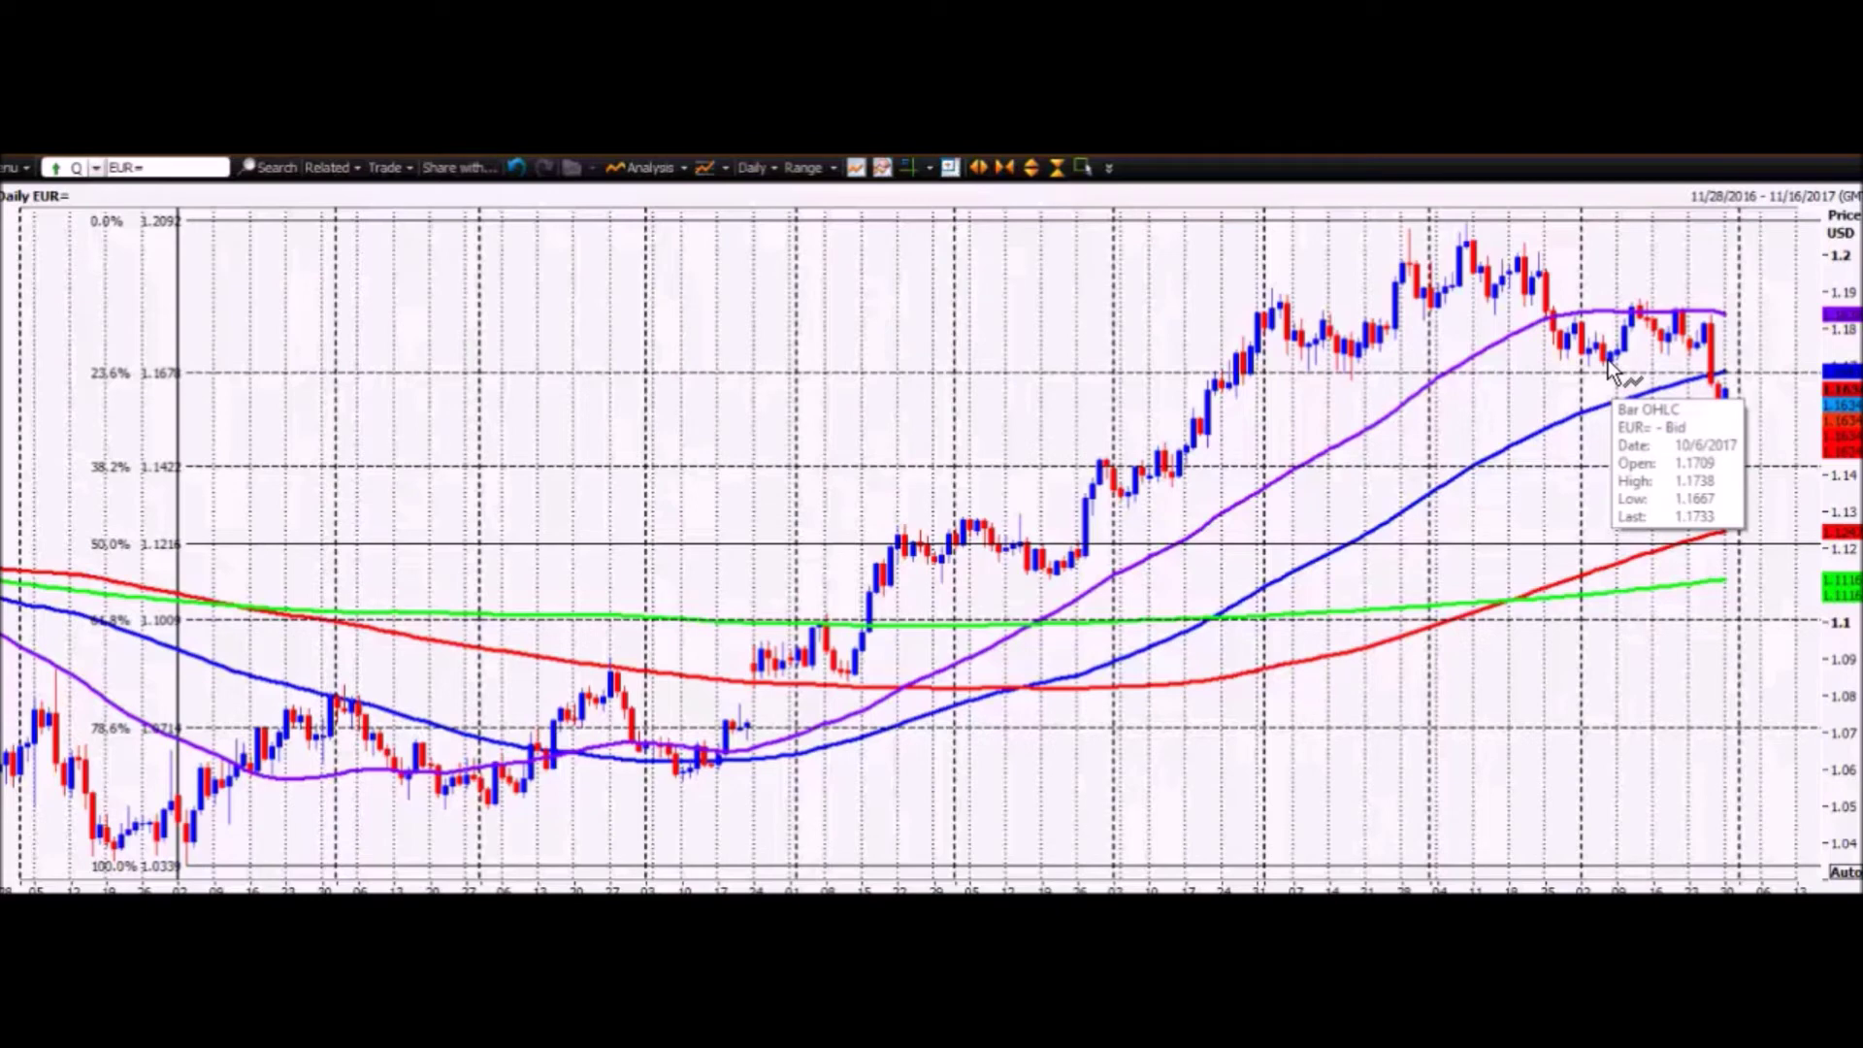
pyautogui.click(1628, 333)
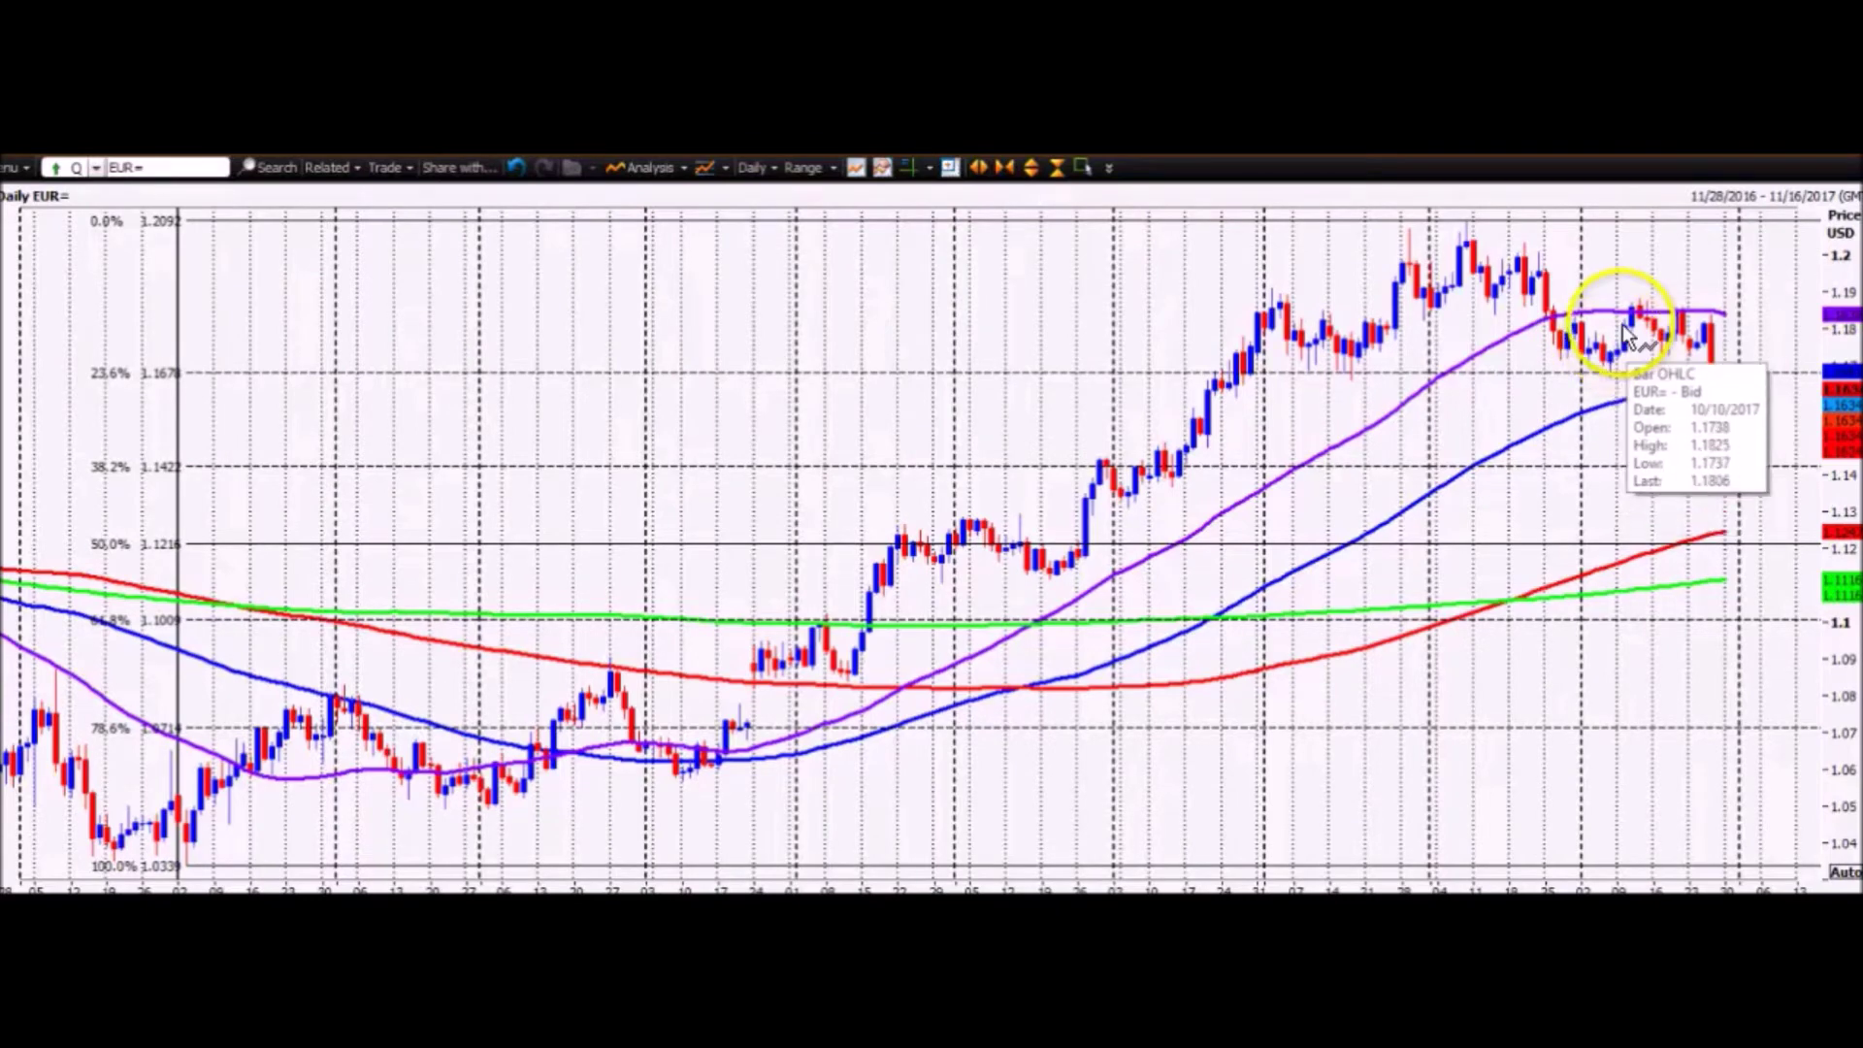
pyautogui.click(1638, 311)
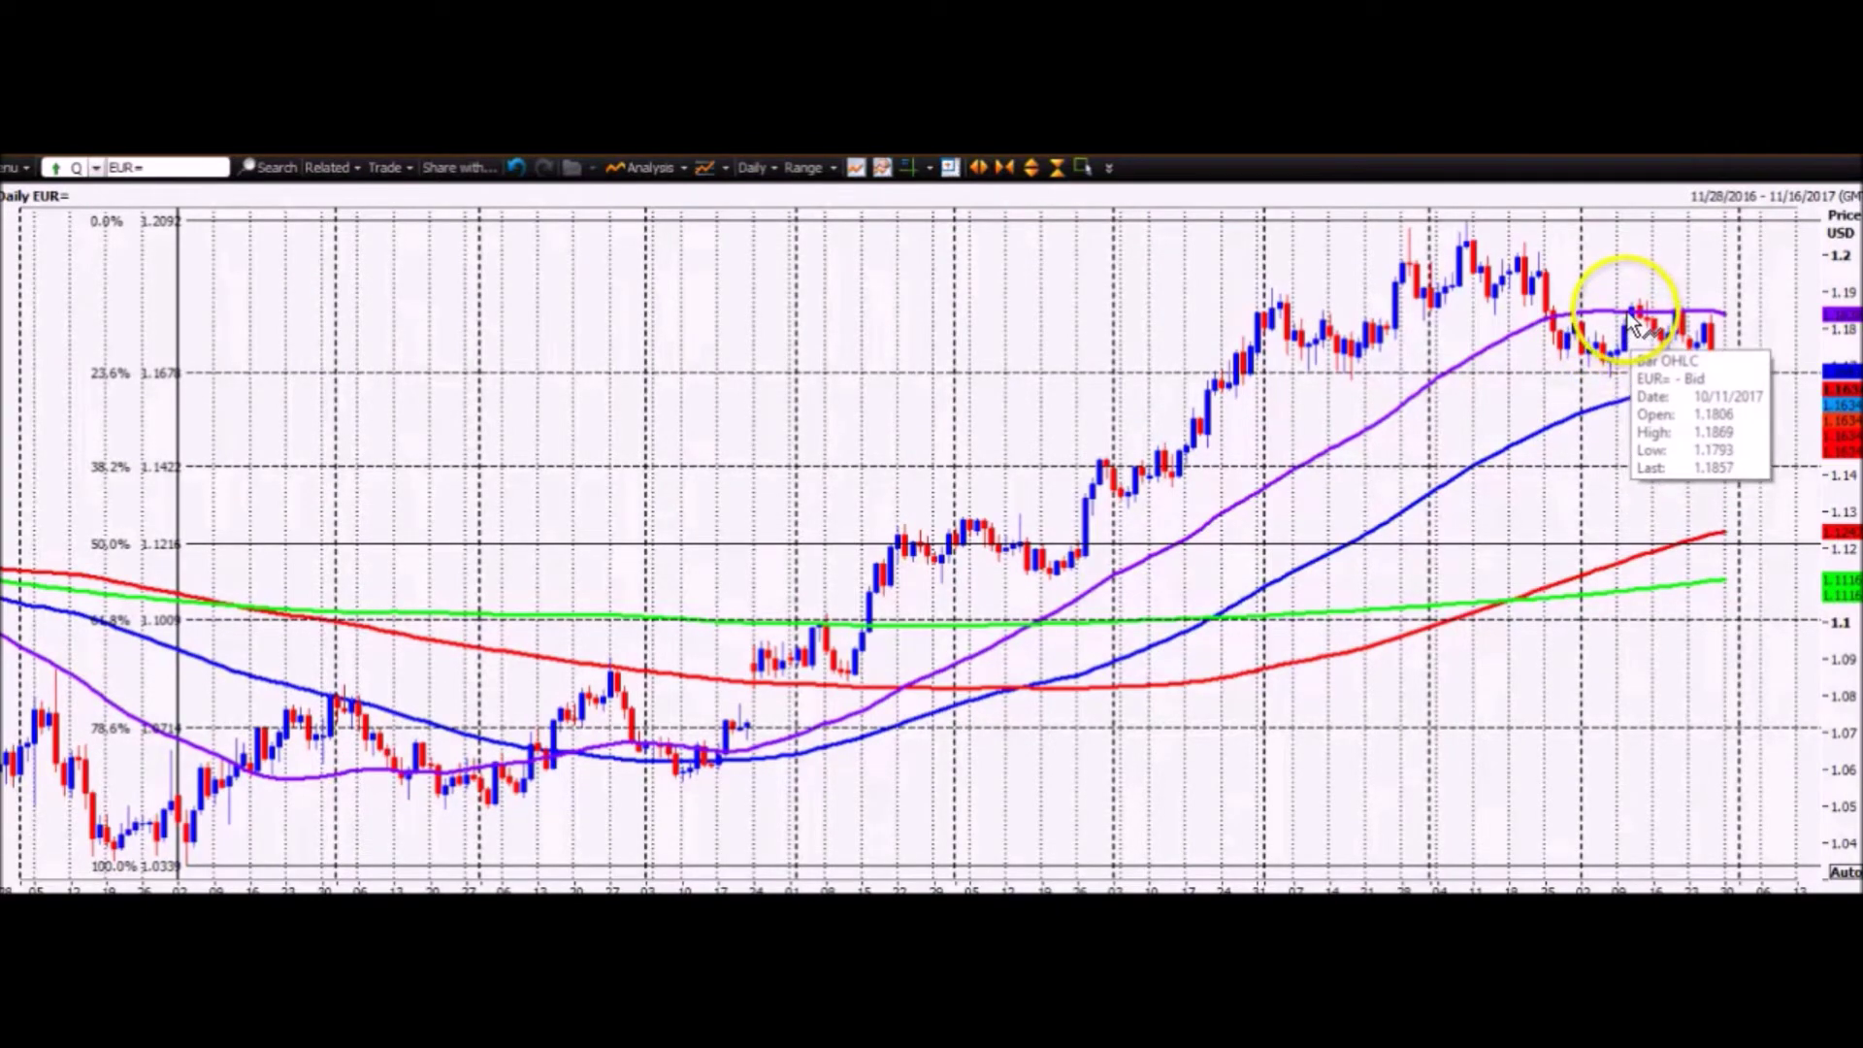
pyautogui.click(1242, 182)
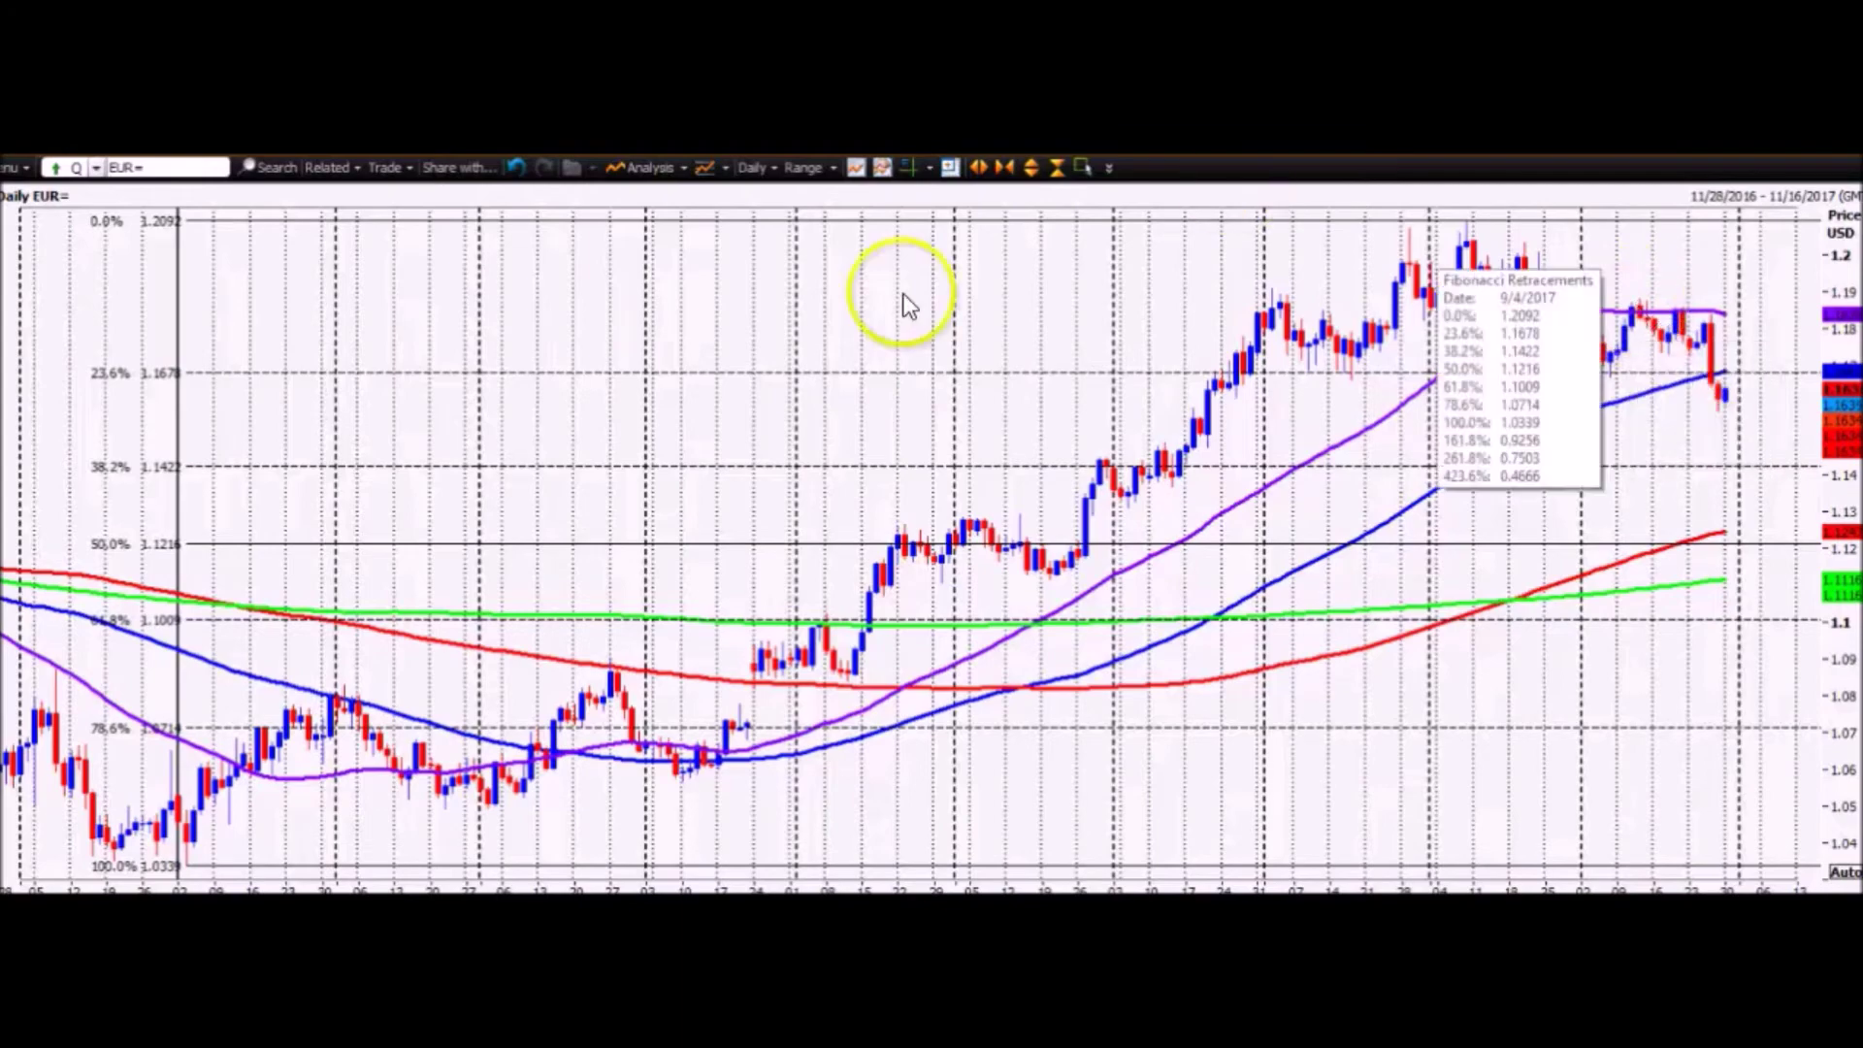
pyautogui.click(978, 170)
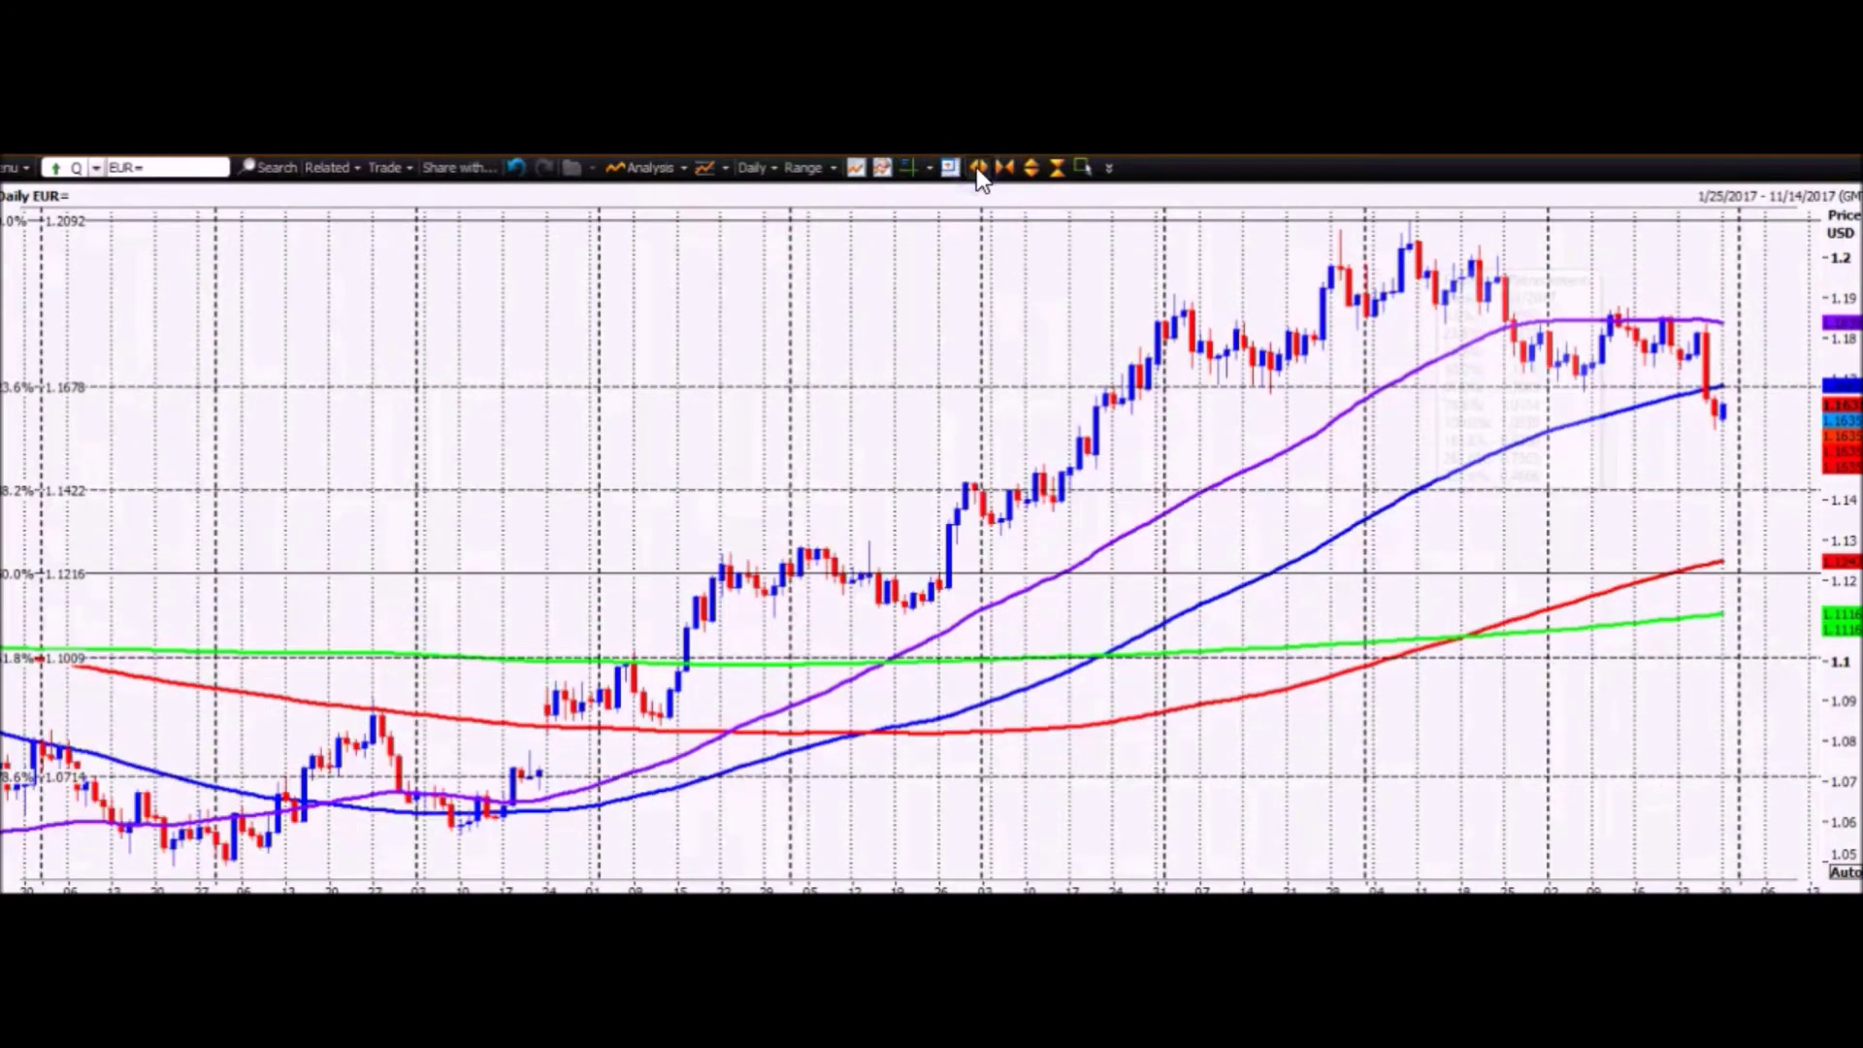
# Step: Widen the view to October 2016–November 2017 and draw a retracement from 1.2092 to 1.1667
pyautogui.click(325, 260)
pyautogui.click(60, 167)
pyautogui.click(1474, 417)
pyautogui.click(1475, 205)
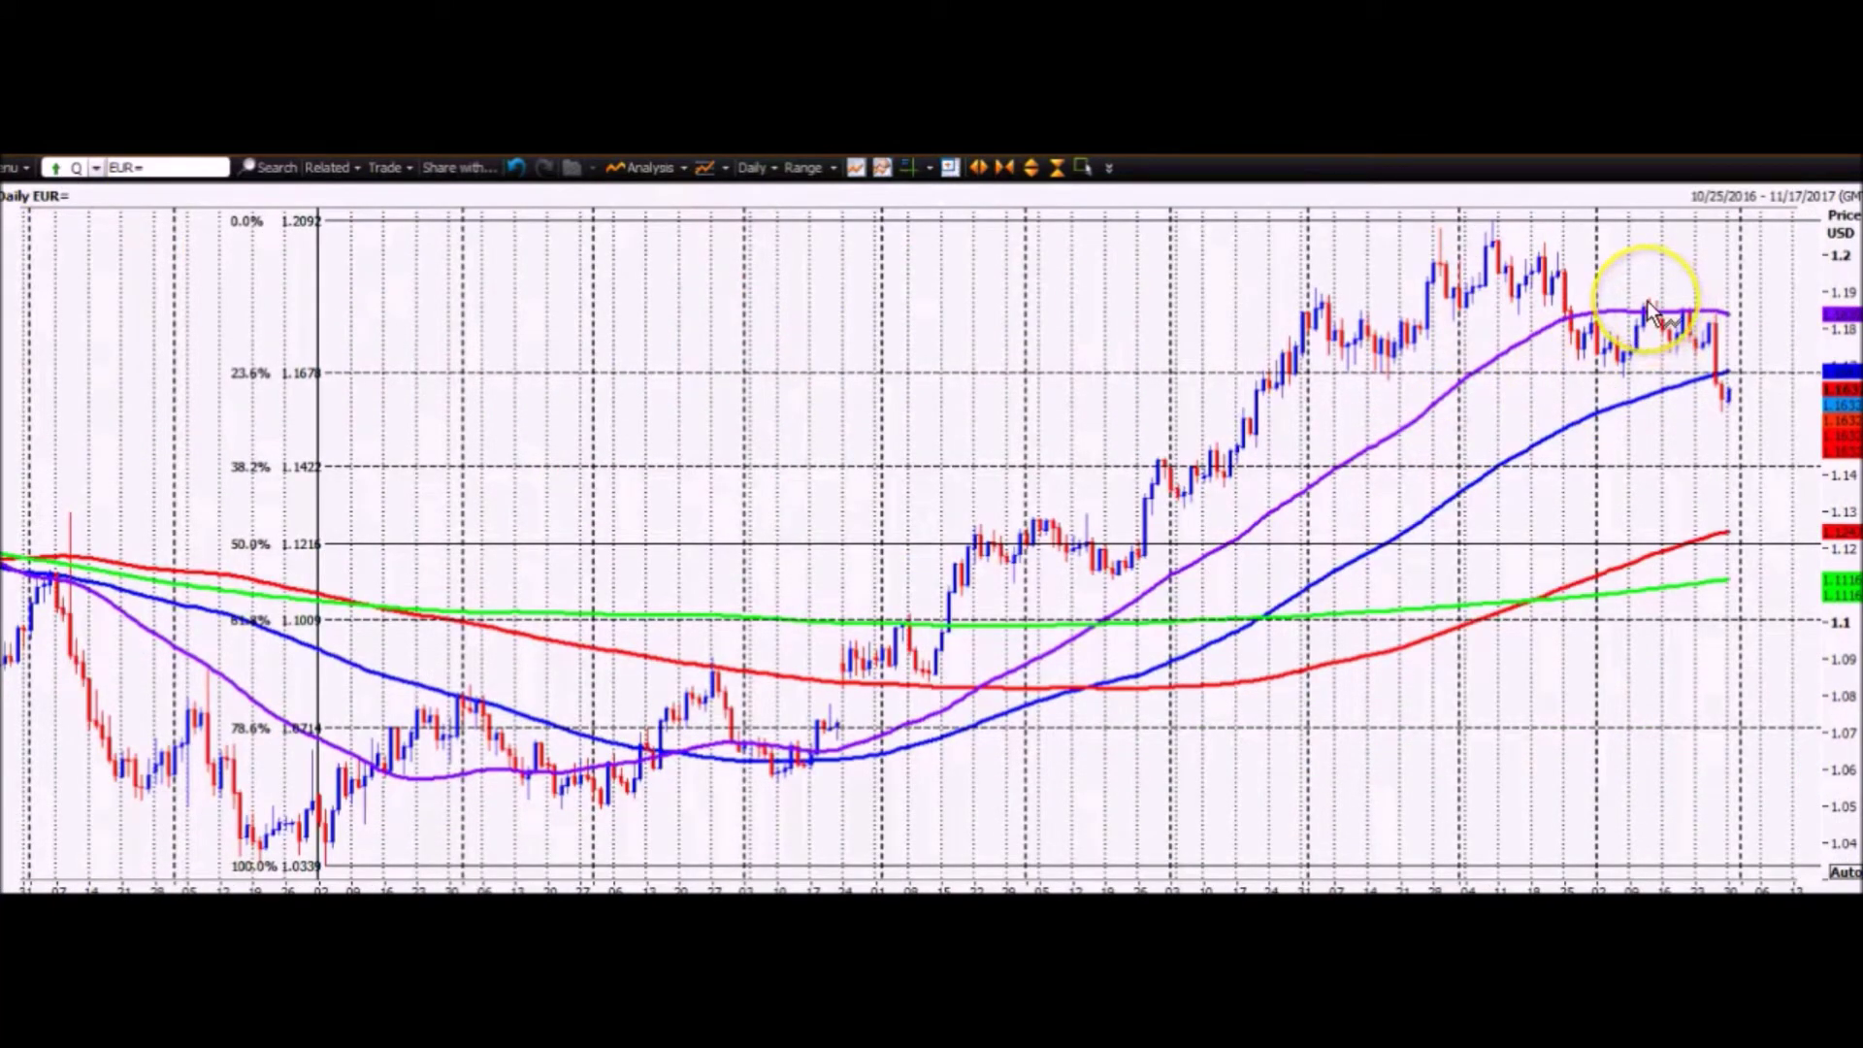
pyautogui.click(705, 173)
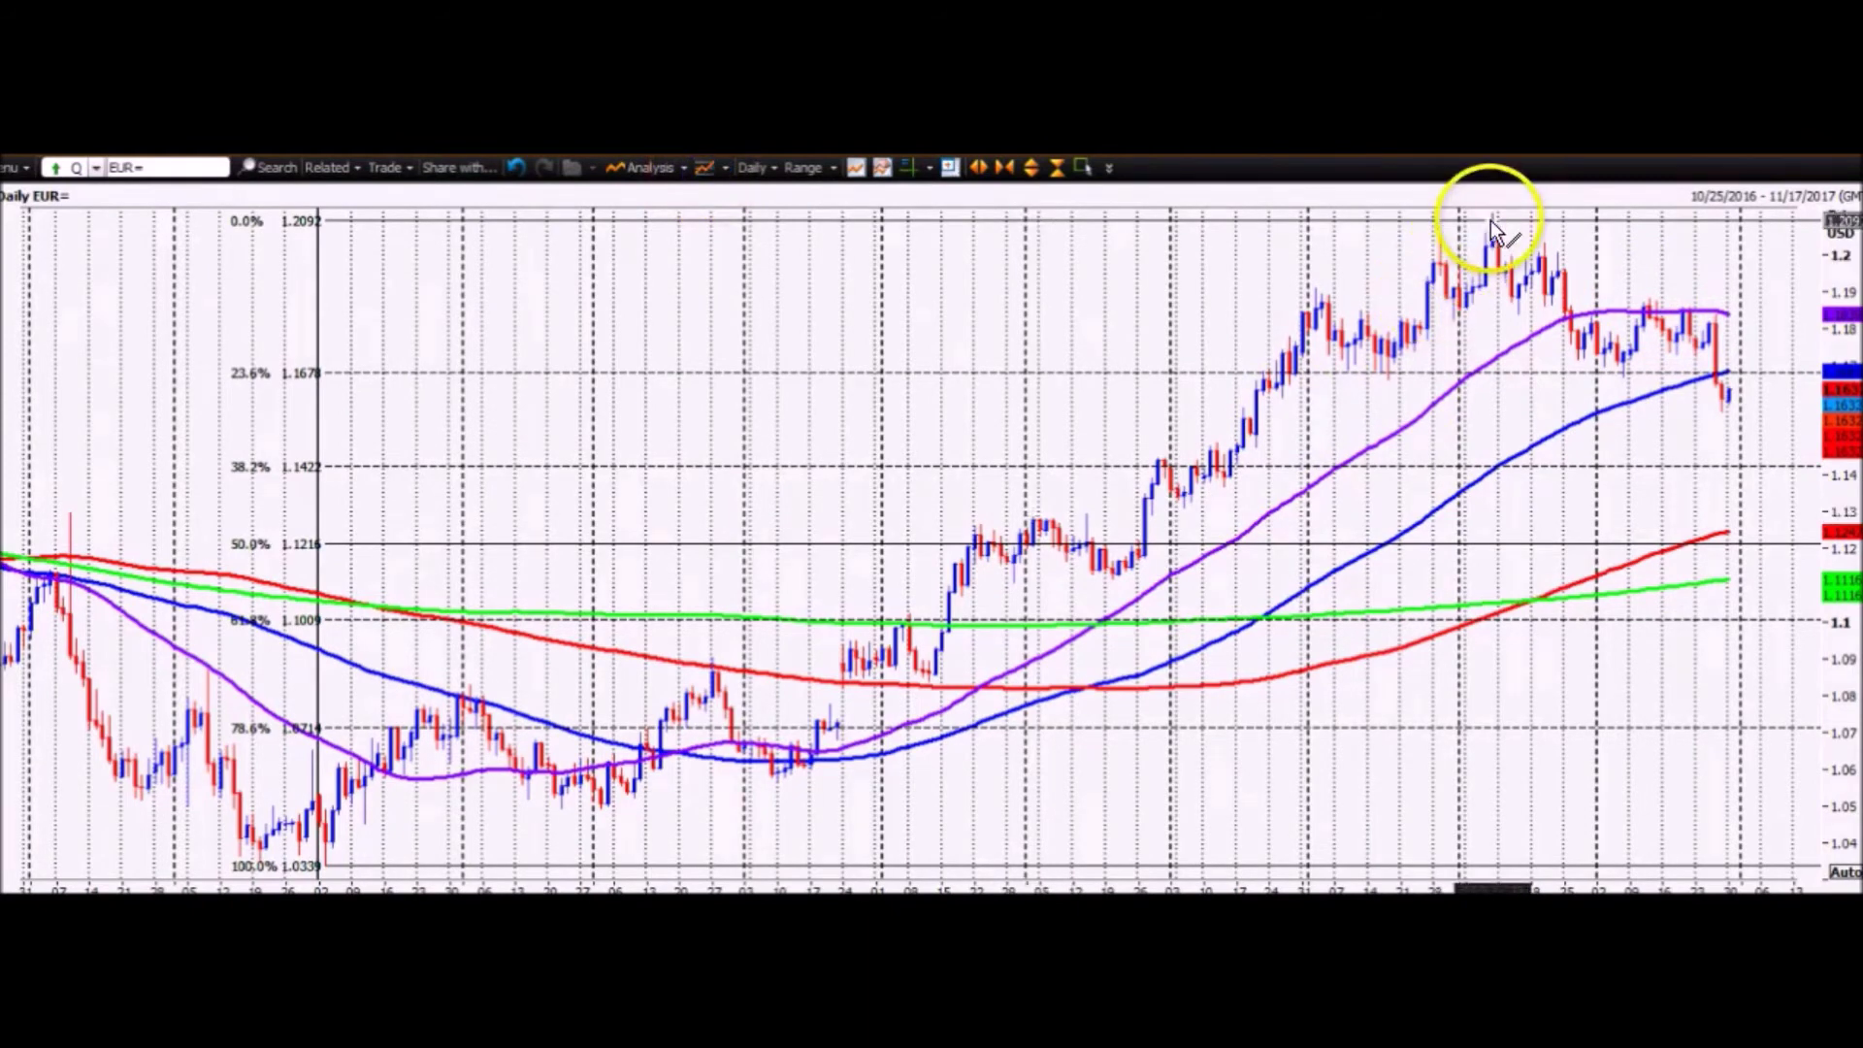
pyautogui.moveTo(1492, 222); pyautogui.dragTo(1624, 377)
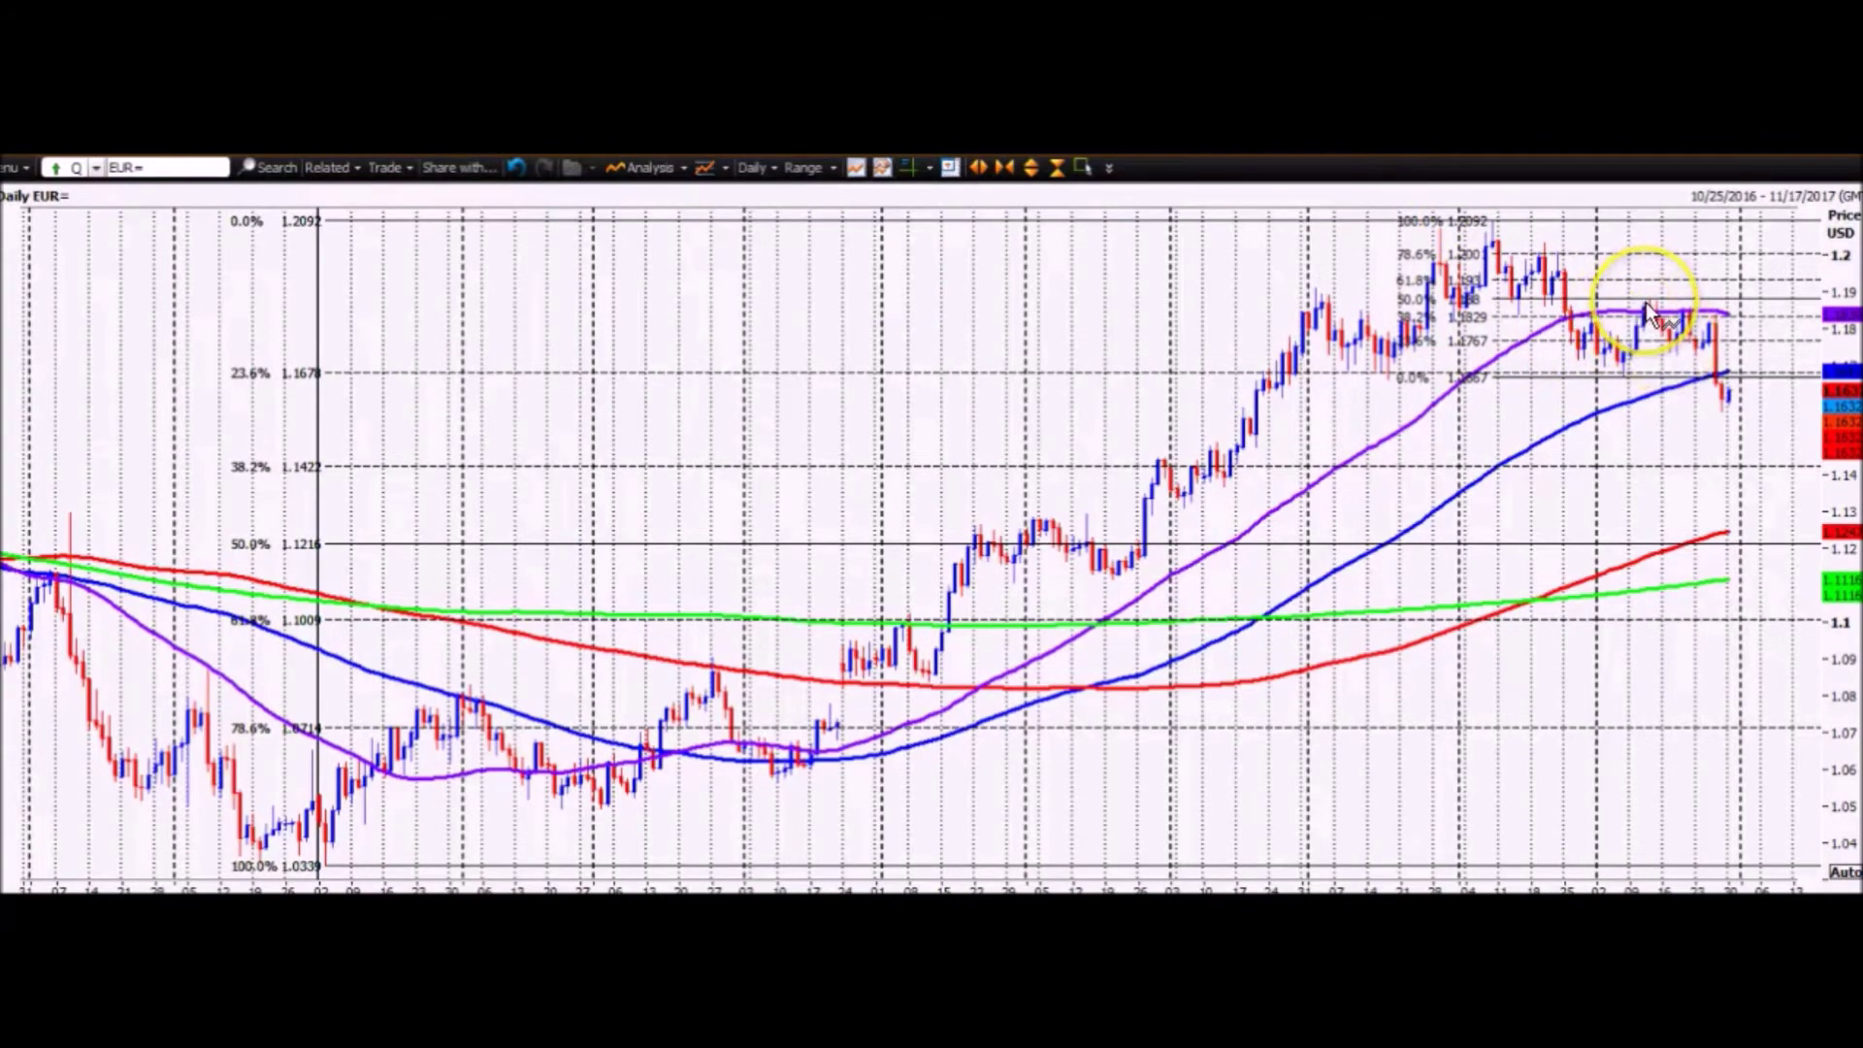
# Step: Delete the small 1.2092–1.1667 retracement, keeping only the 1.0339–1.2092 one
pyautogui.moveTo(1647, 314)
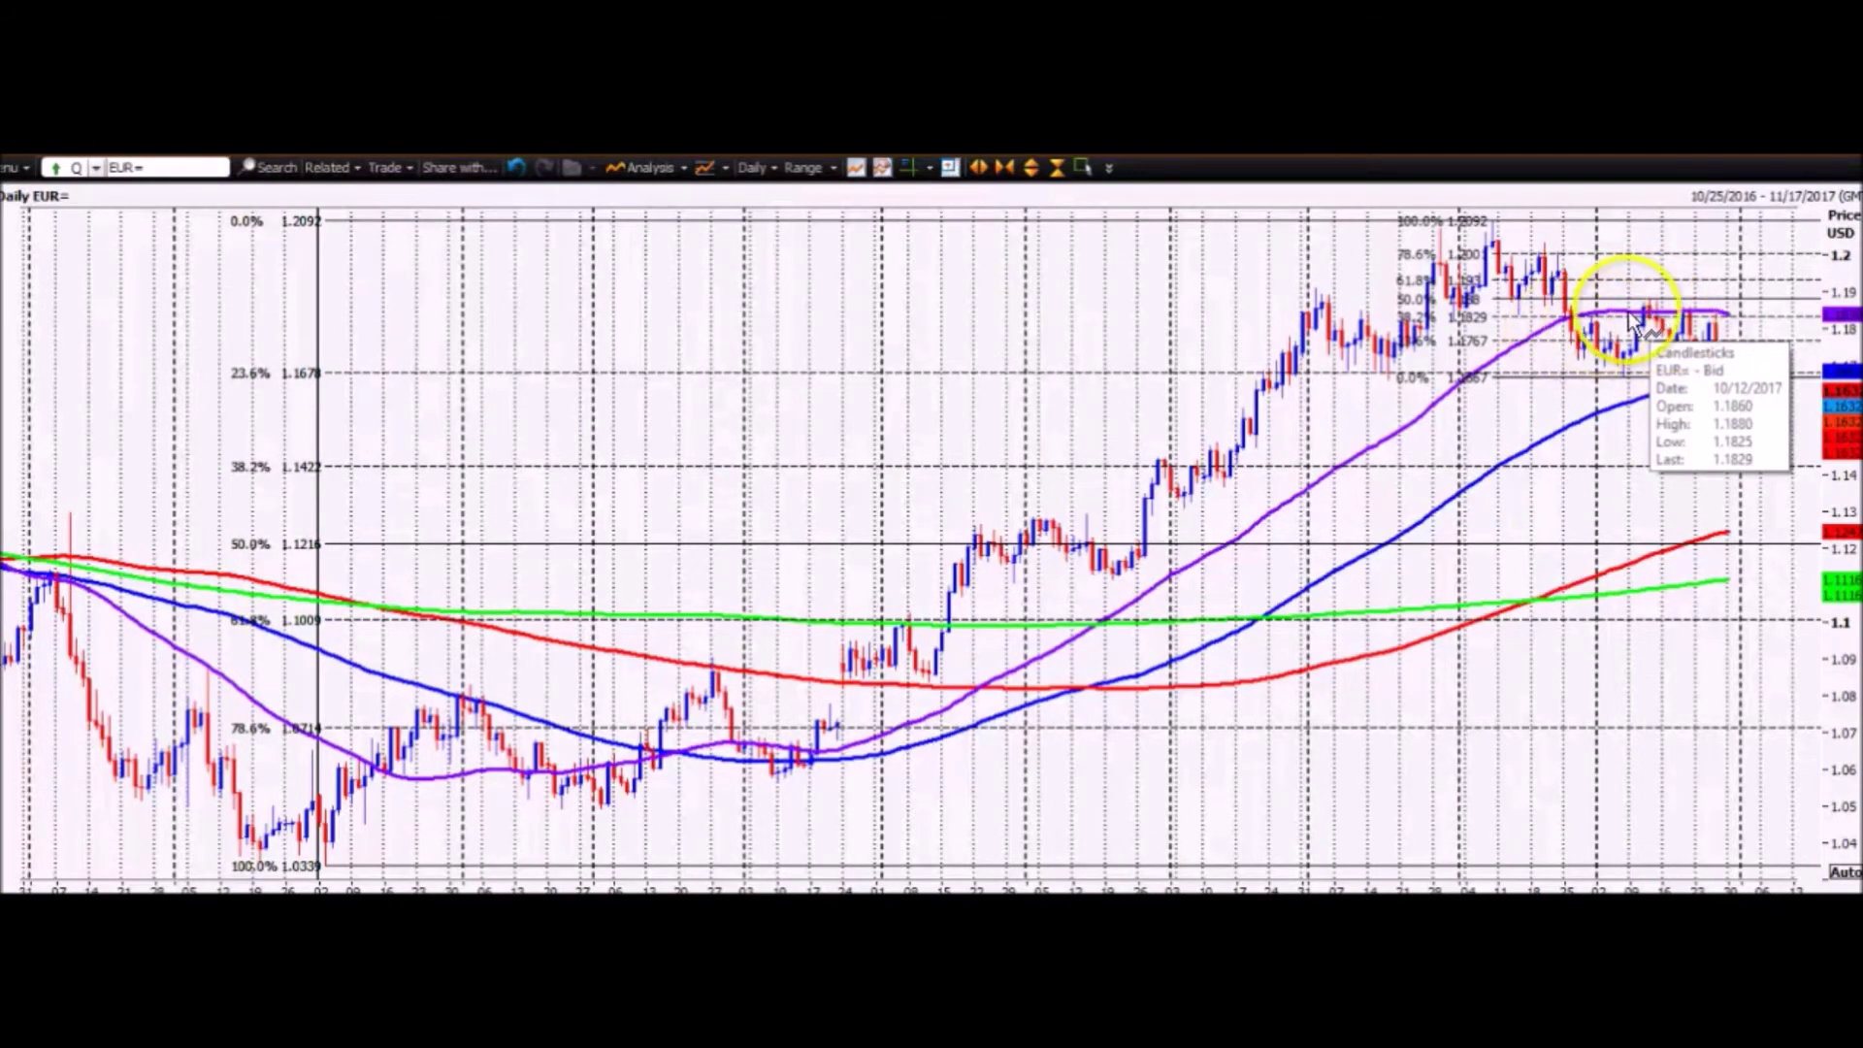
pyautogui.click(1467, 340)
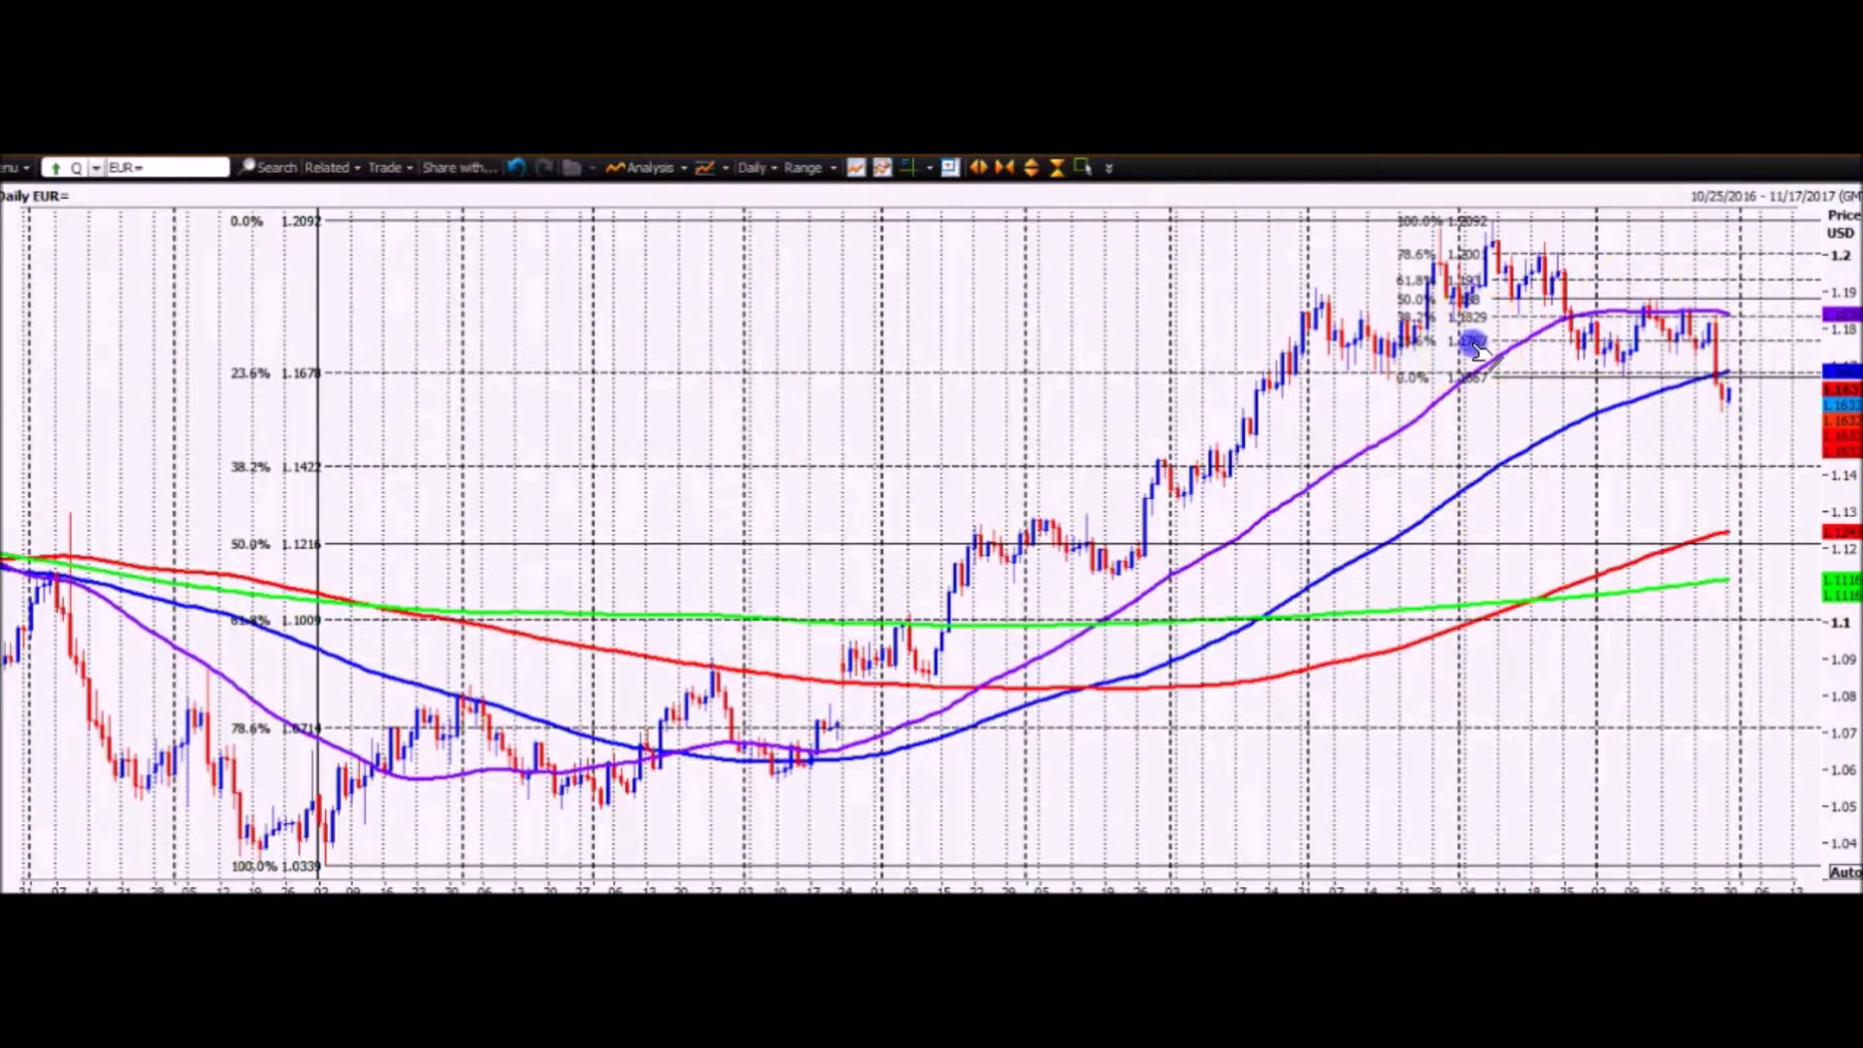
pyautogui.press('Delete')
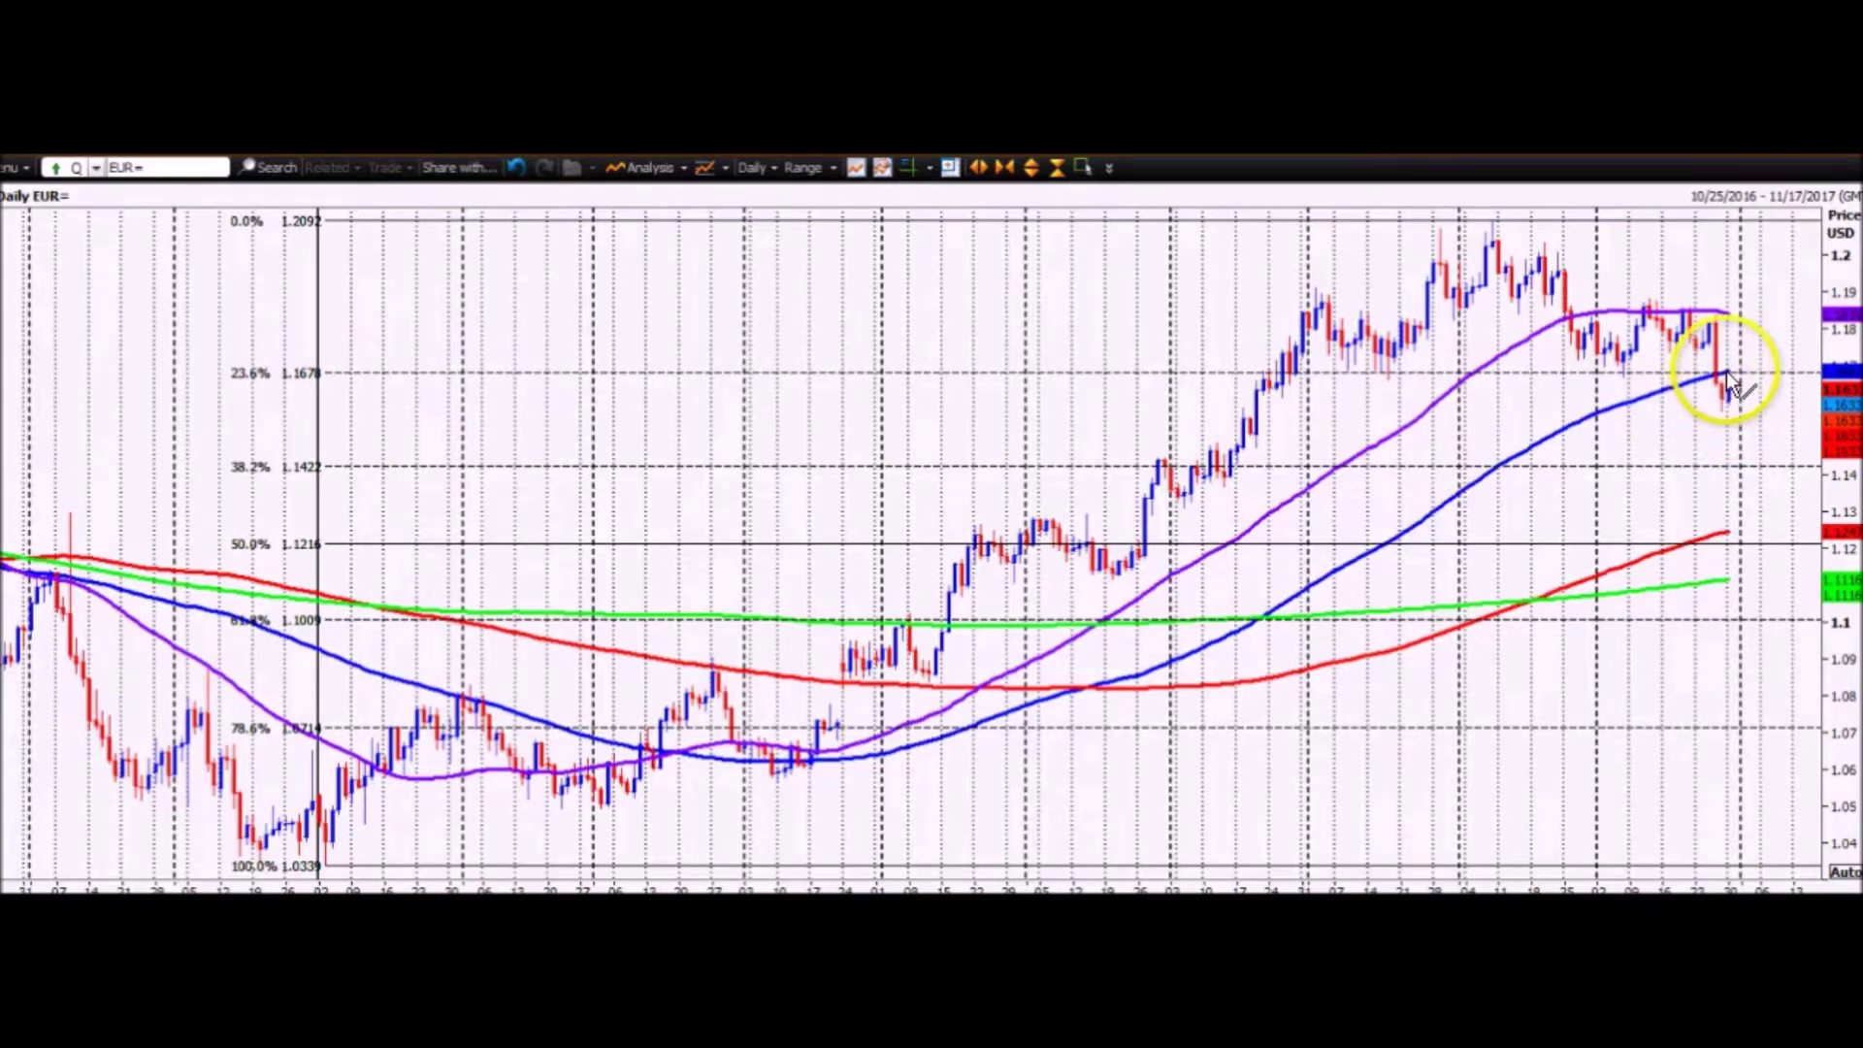
pyautogui.moveTo(1740, 381)
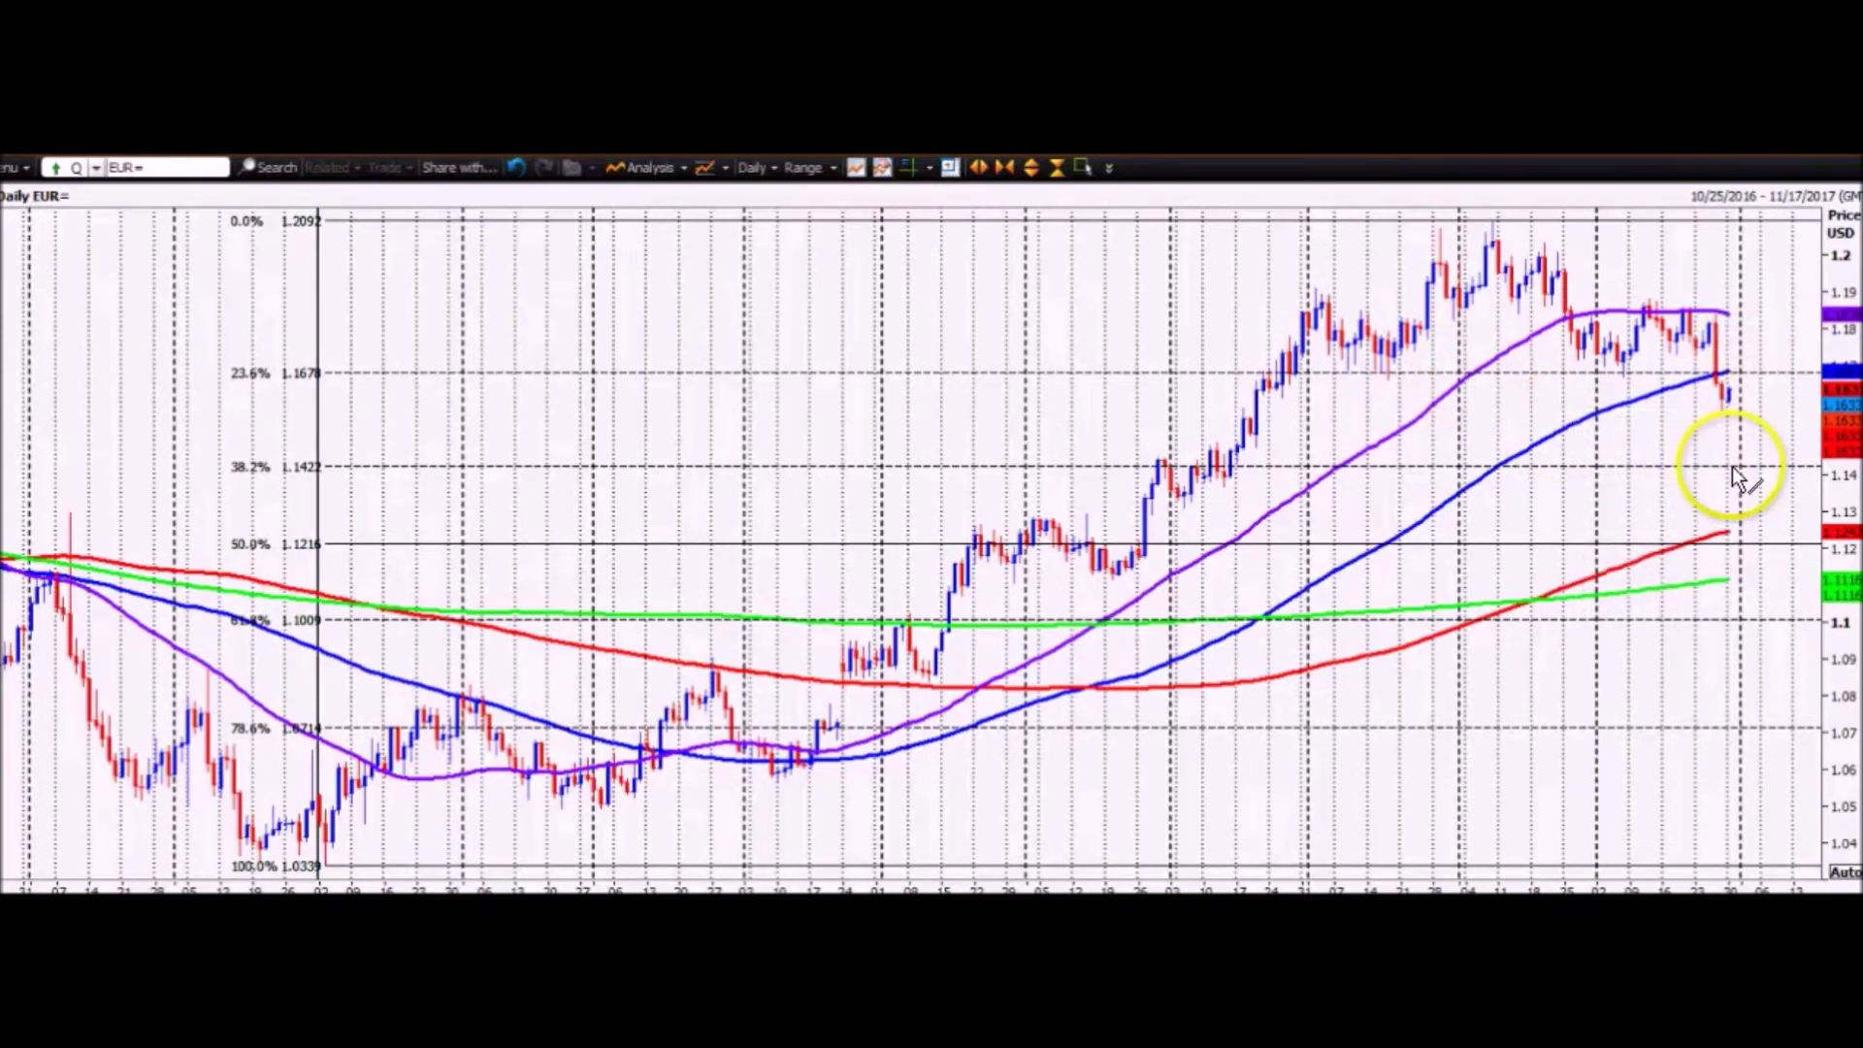
pyautogui.moveTo(1750, 464)
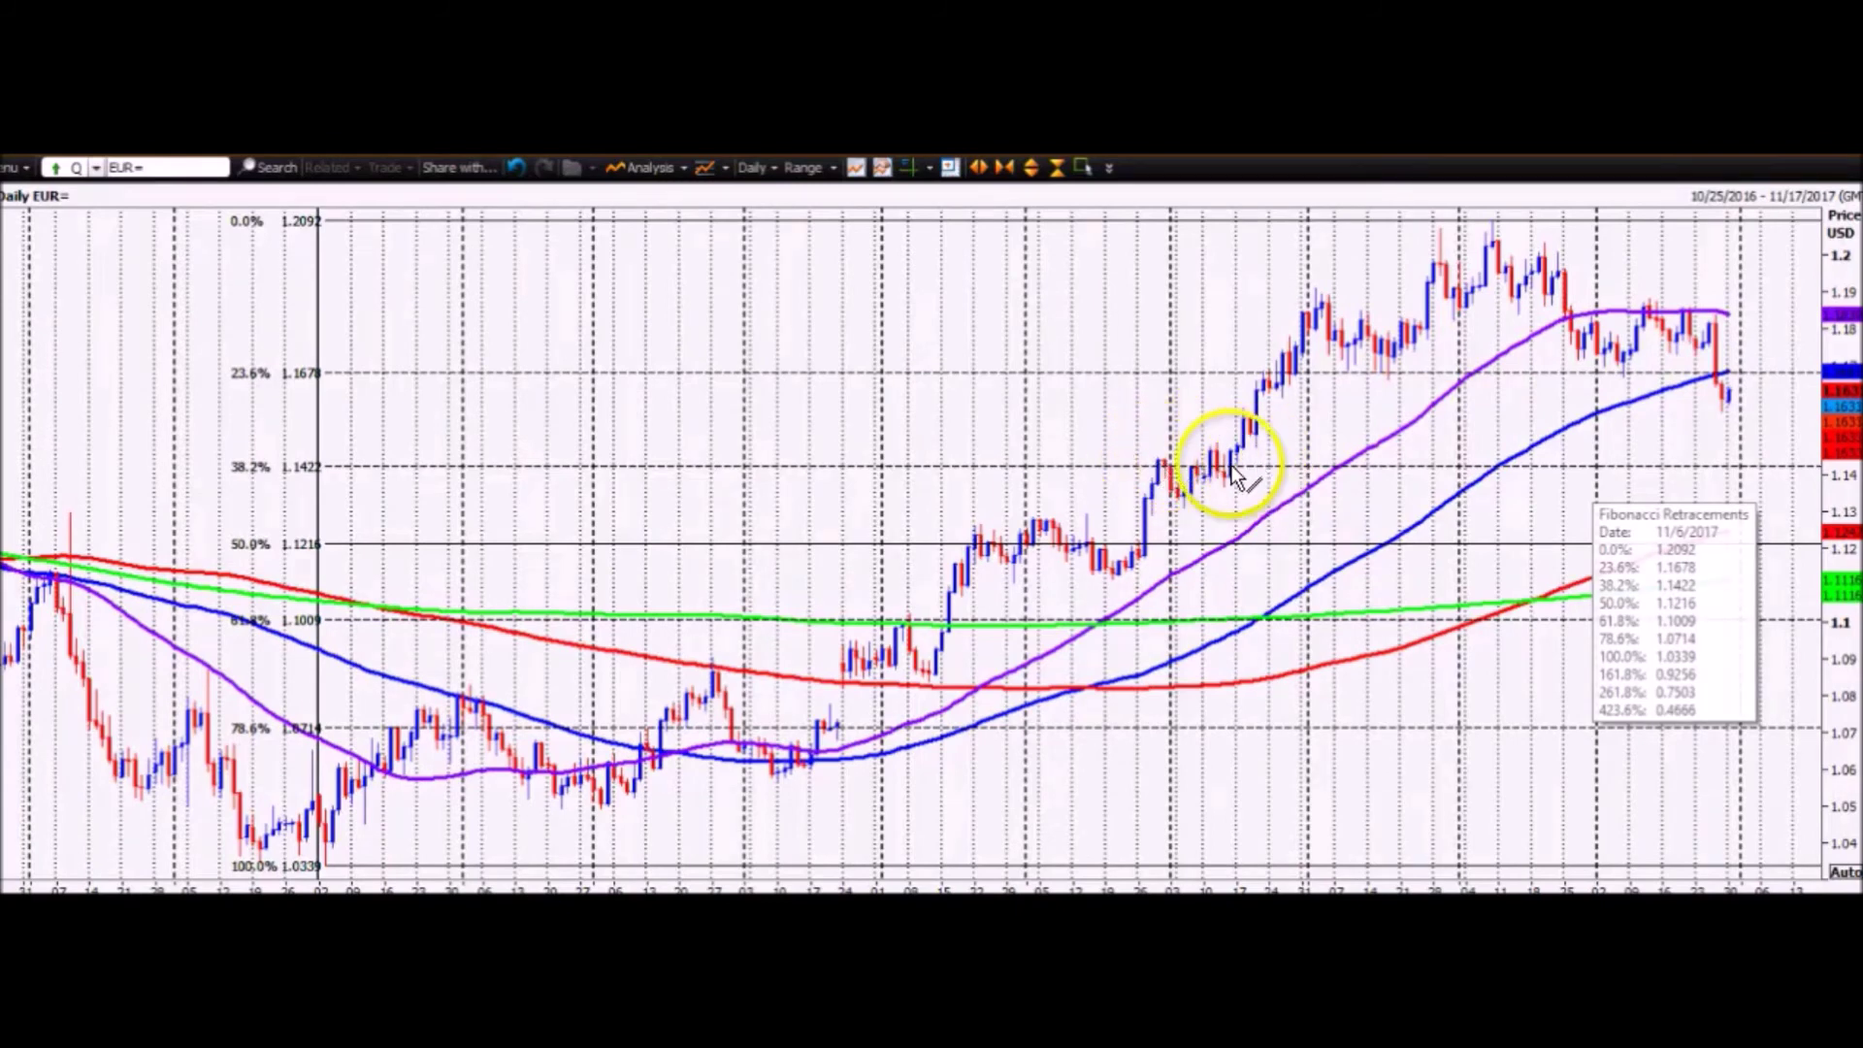
pyautogui.moveTo(1159, 477)
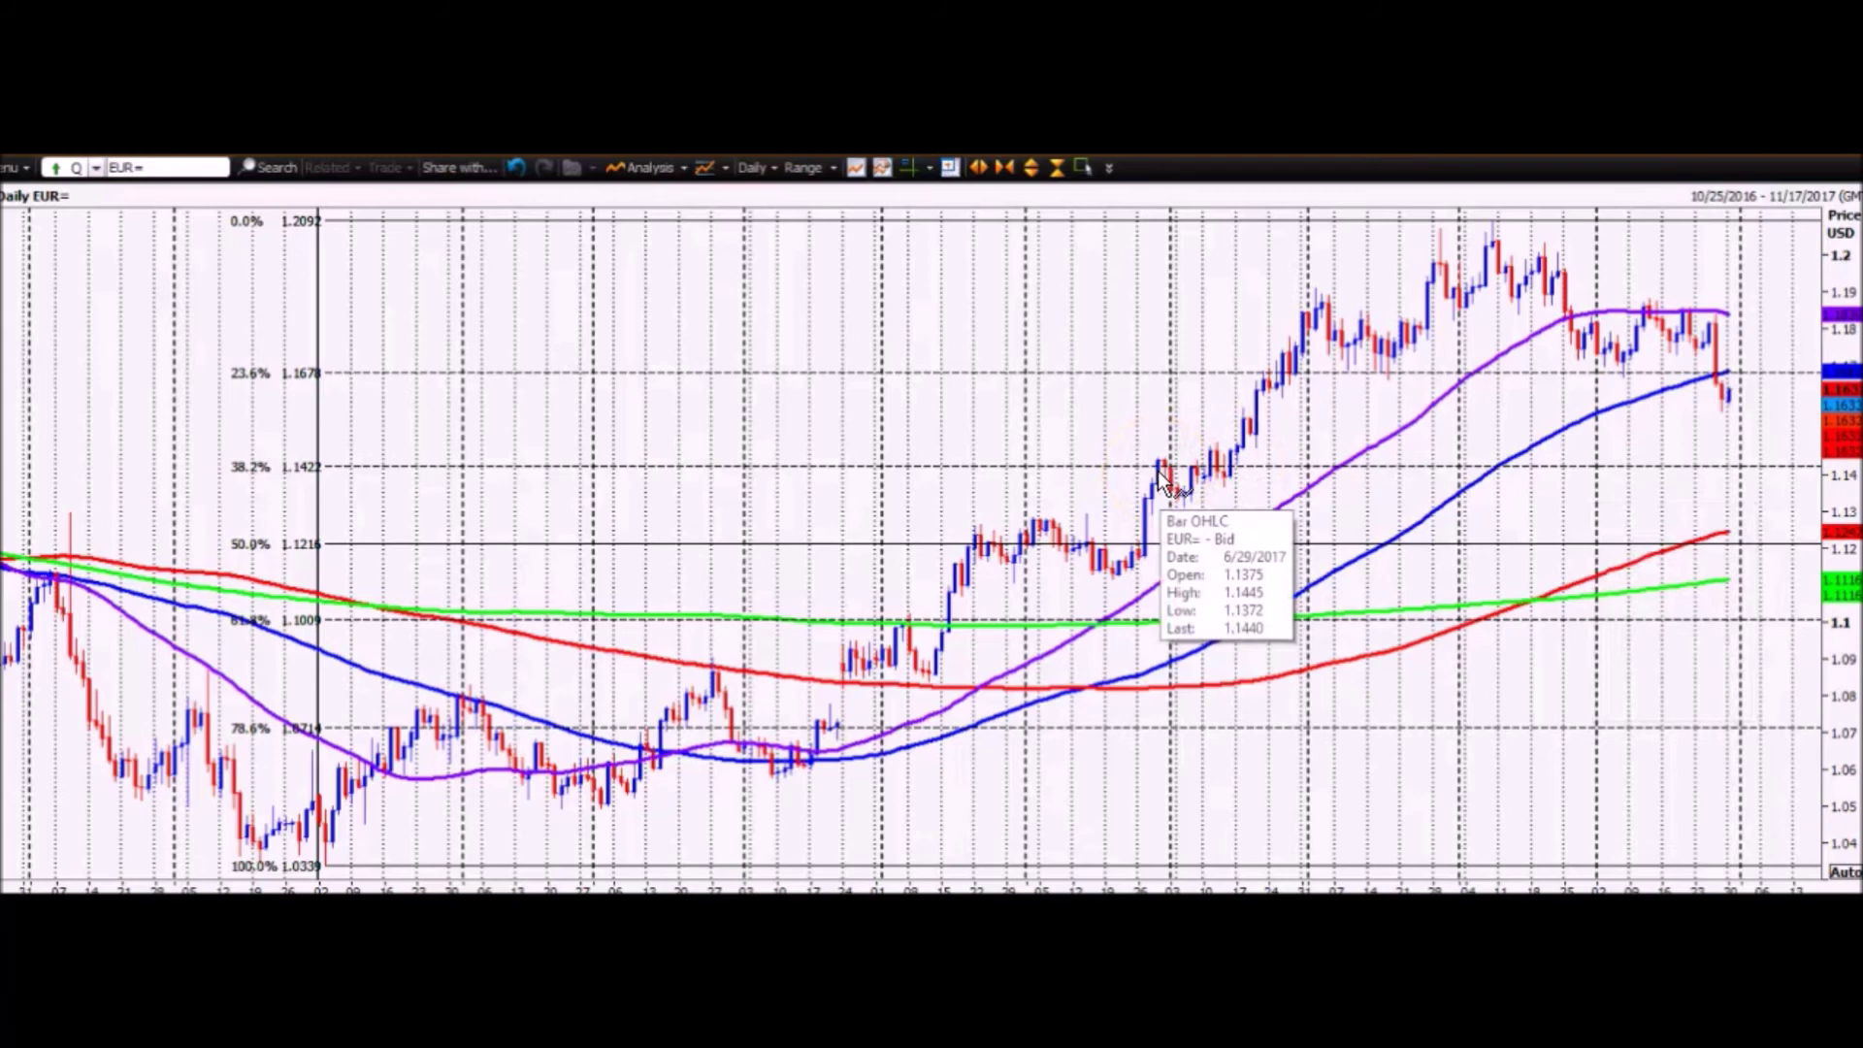
pyautogui.click(533, 402)
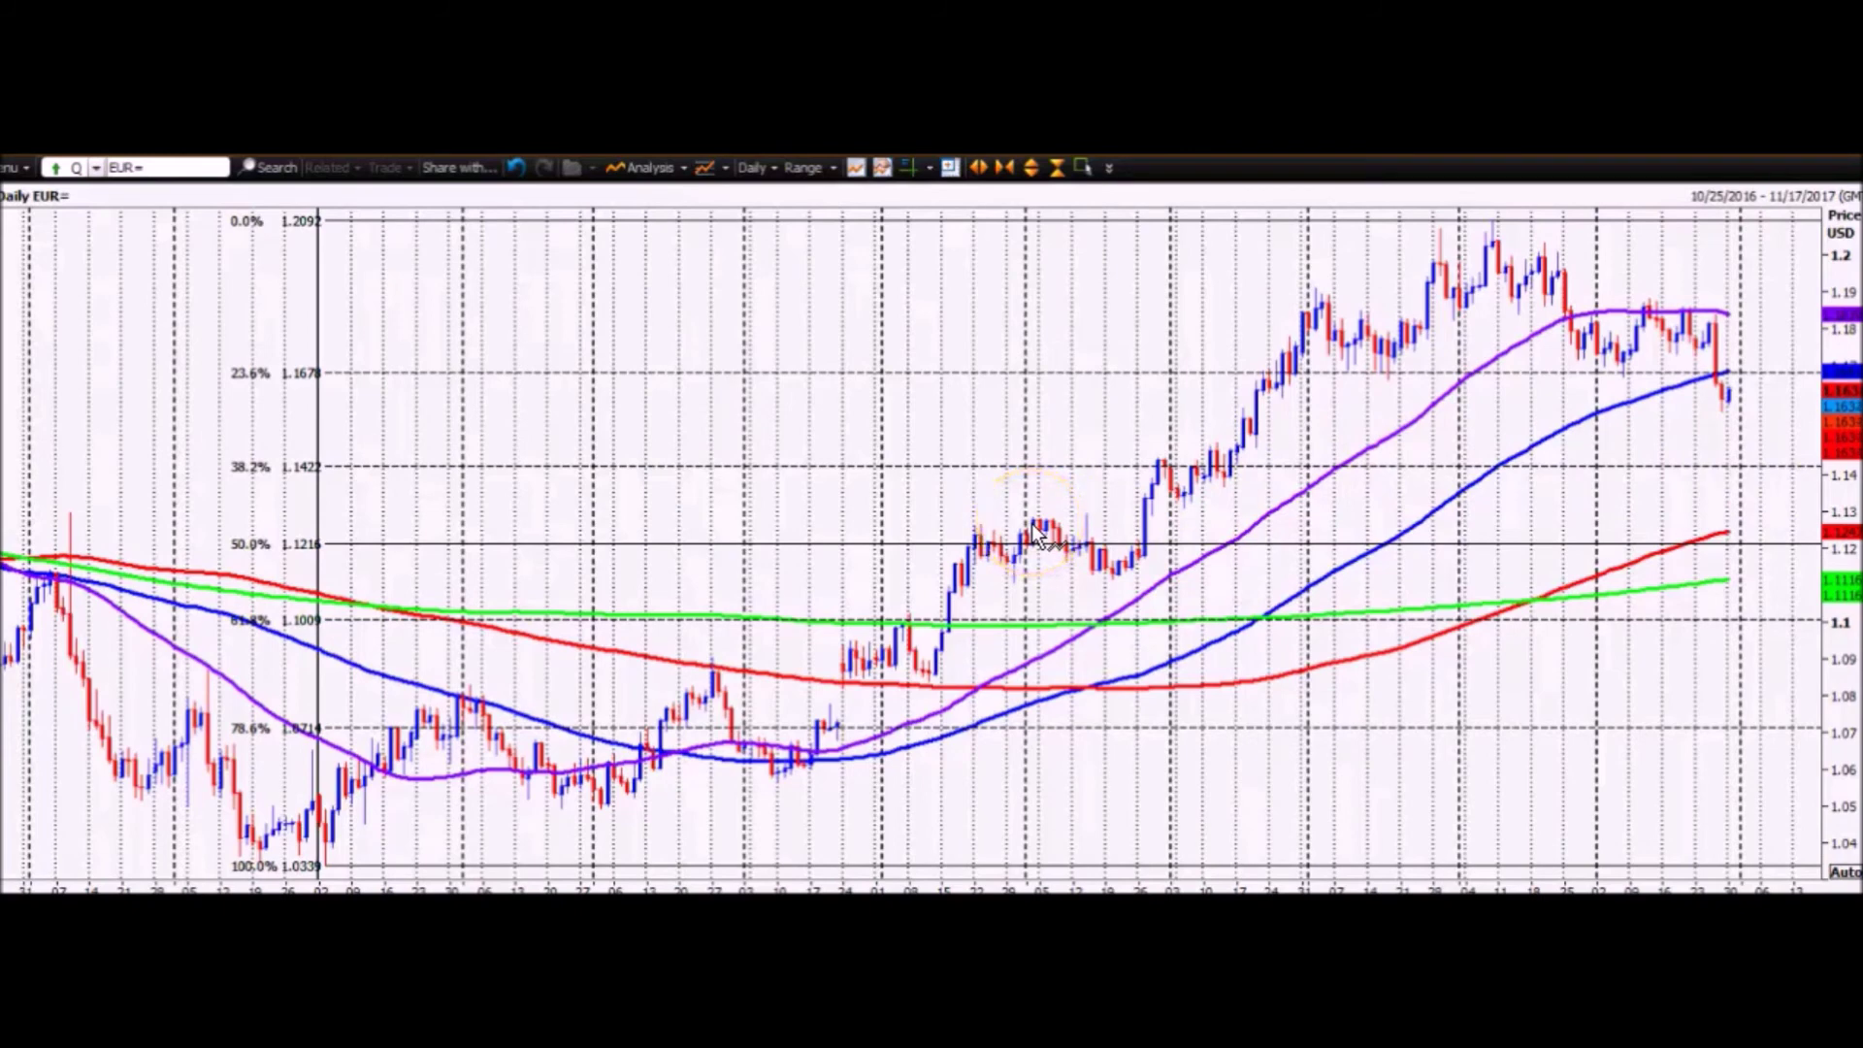
pyautogui.moveTo(1035, 534)
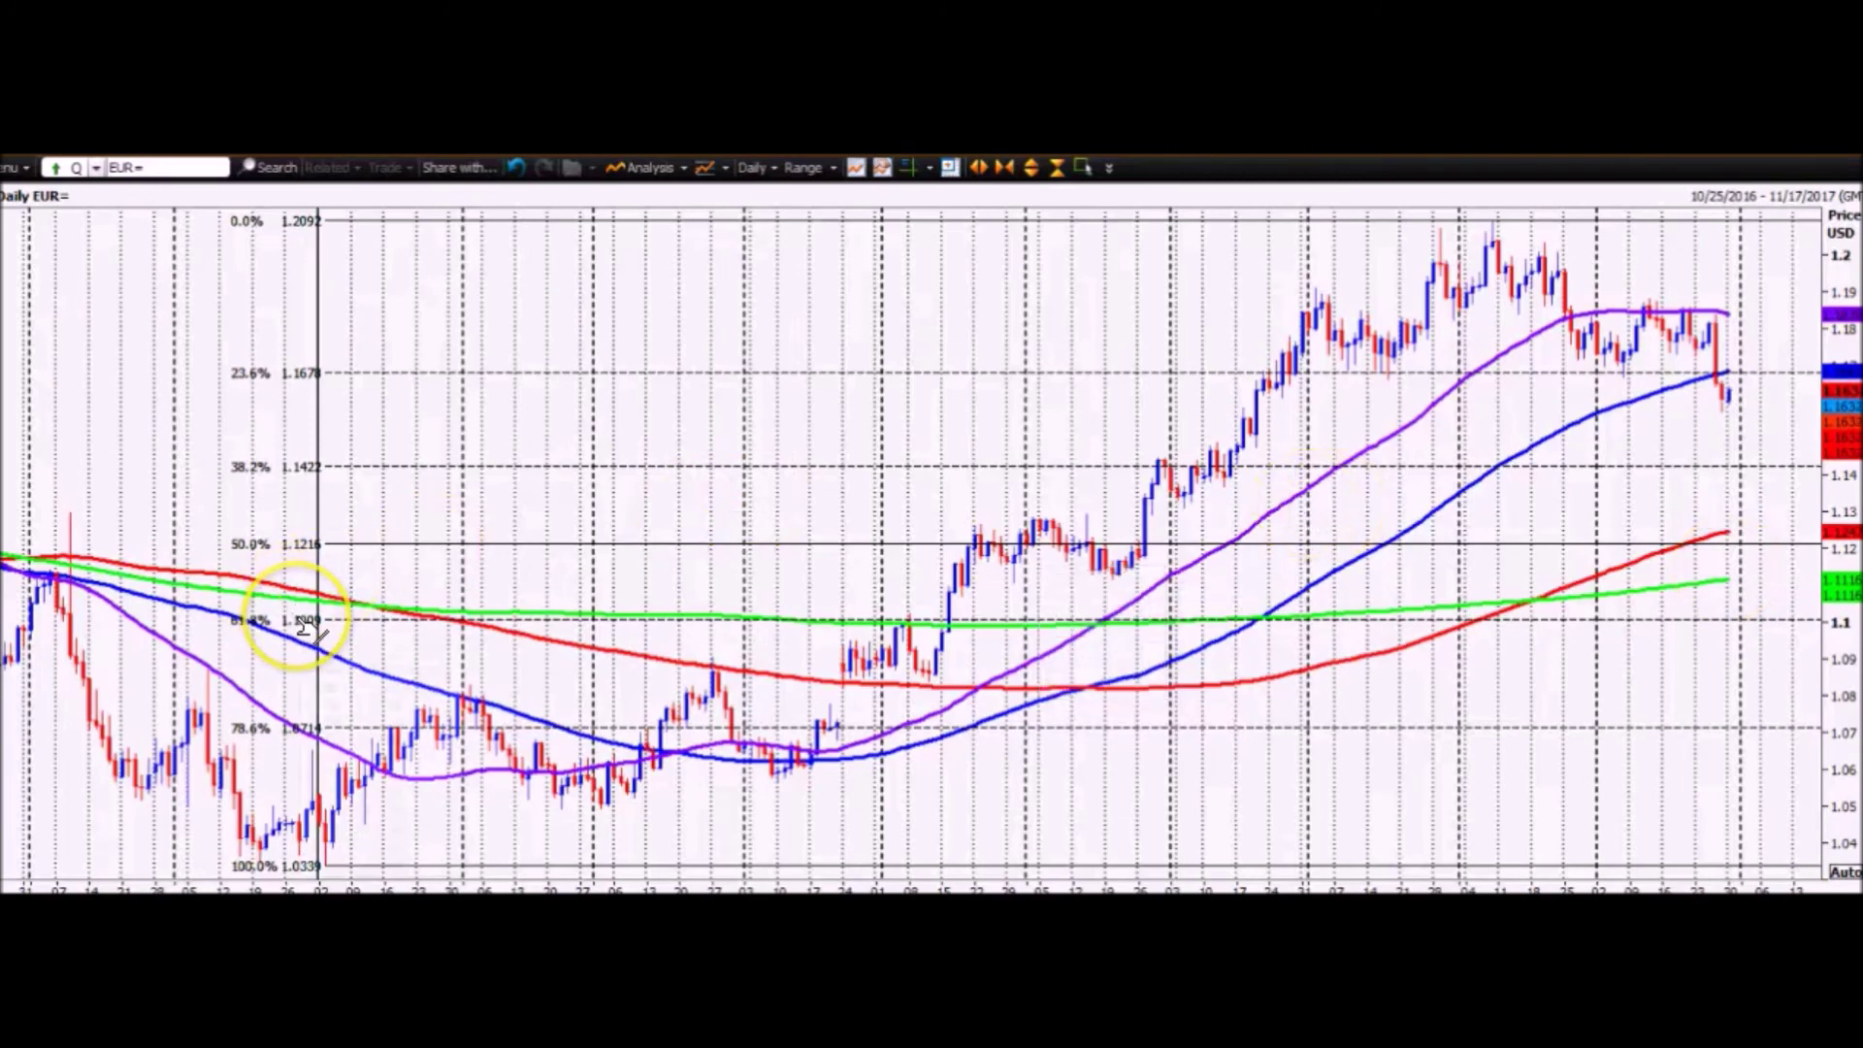
pyautogui.moveTo(307, 628)
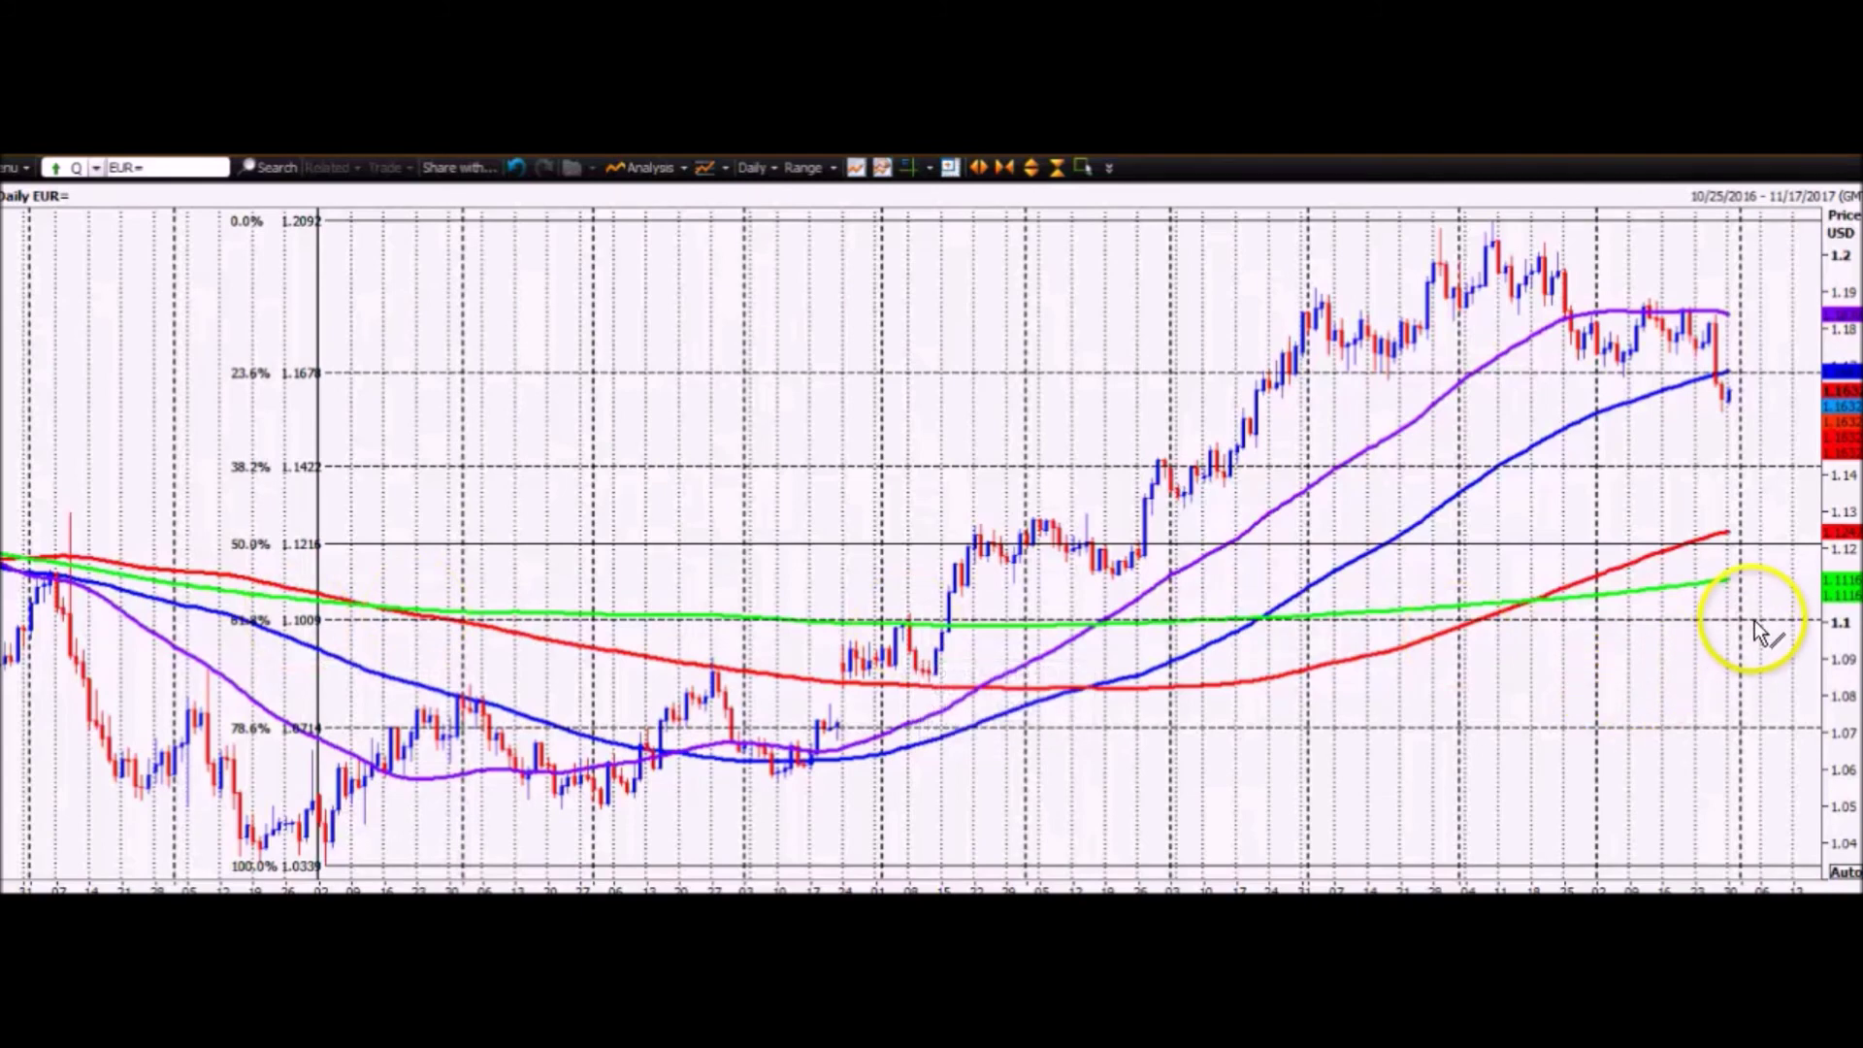
pyautogui.moveTo(1754, 620)
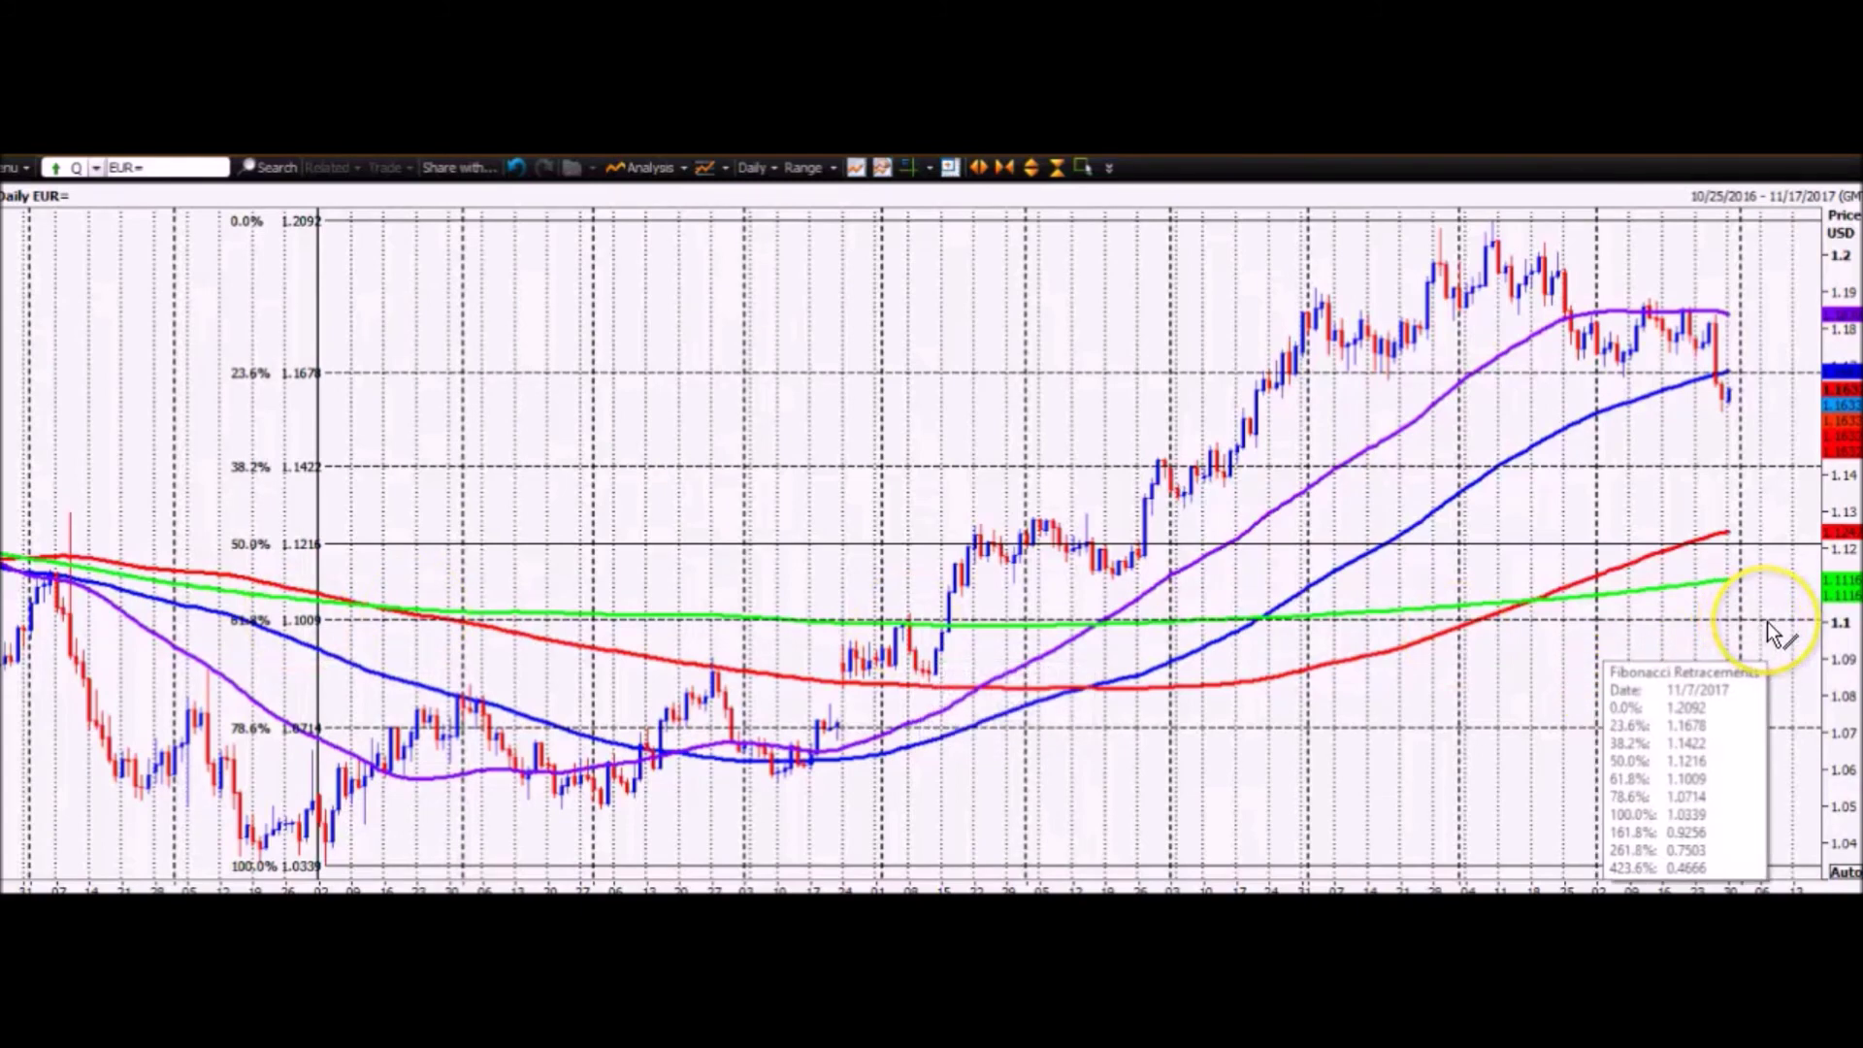